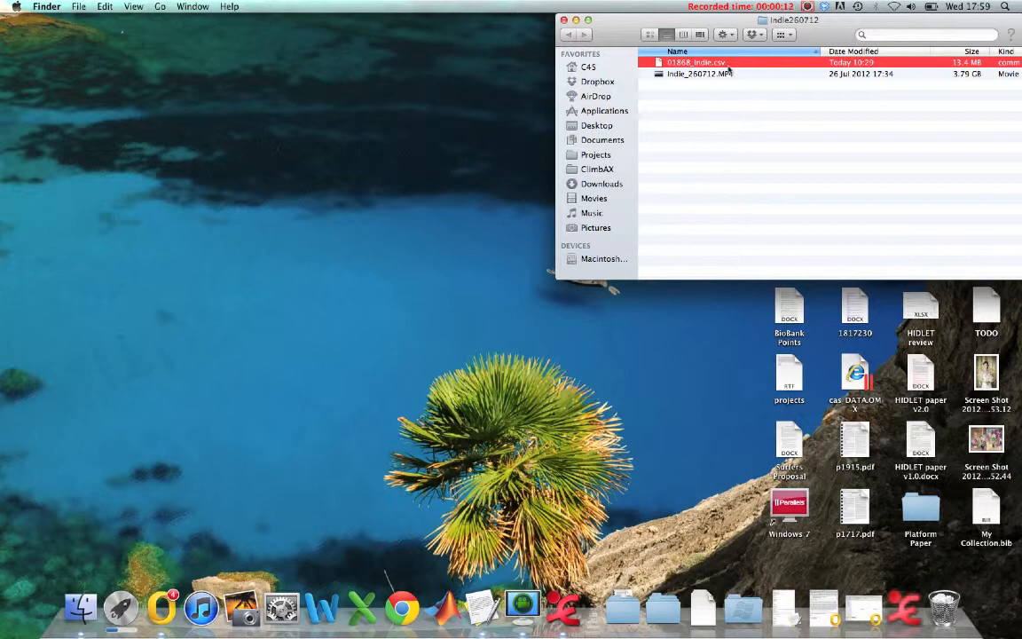
Open 01868_Indie.csv in TextWrangler, examine its rows of comma-separated sensor data, and close the editor
drag(612, 33, 598, 33)
click(691, 74)
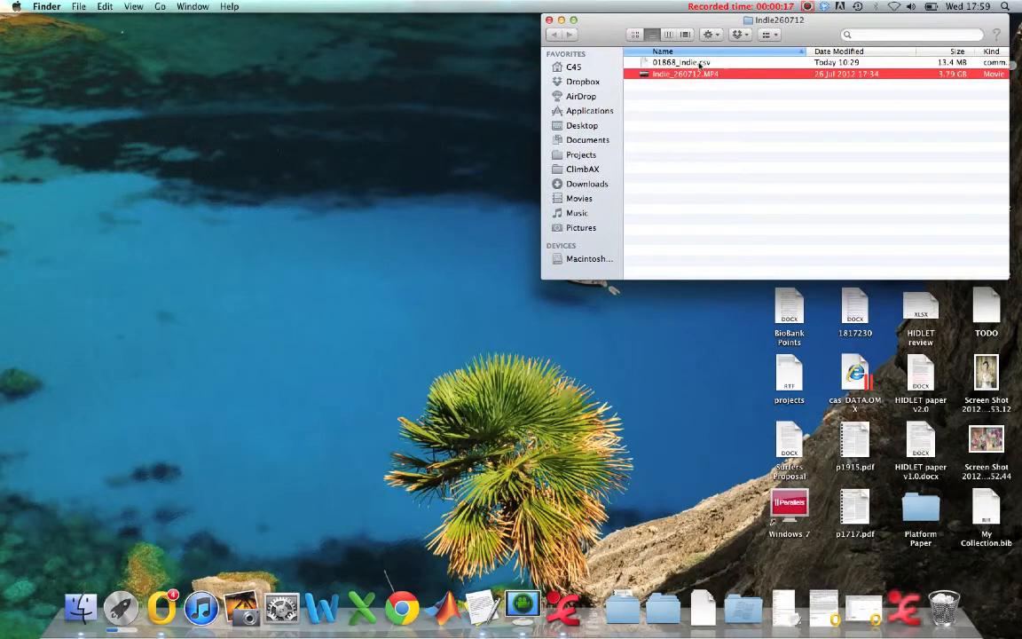
click(700, 64)
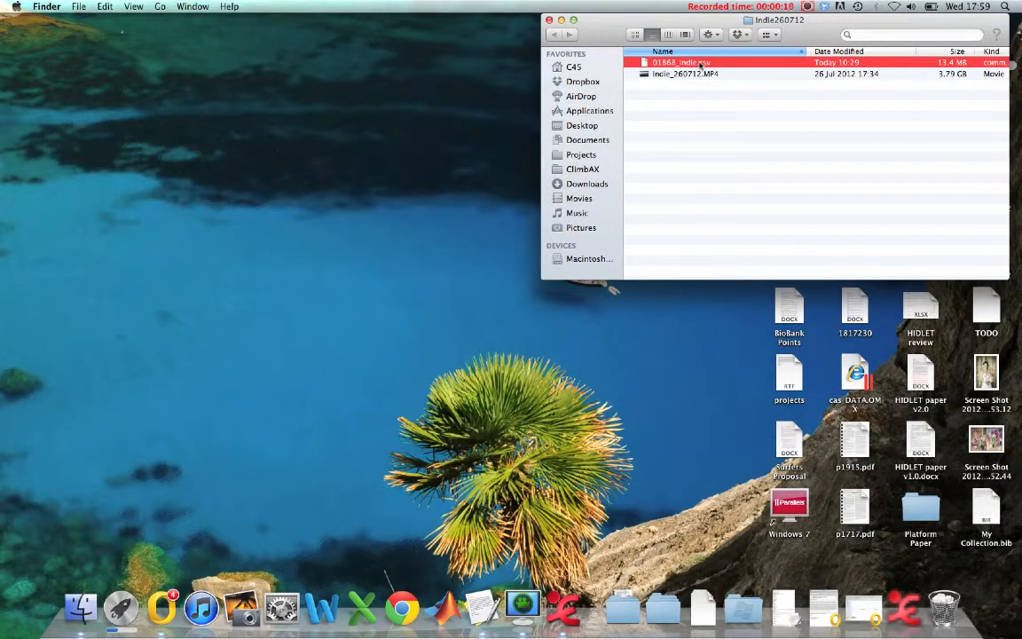
right_click(701, 64)
mouse_move(760, 81)
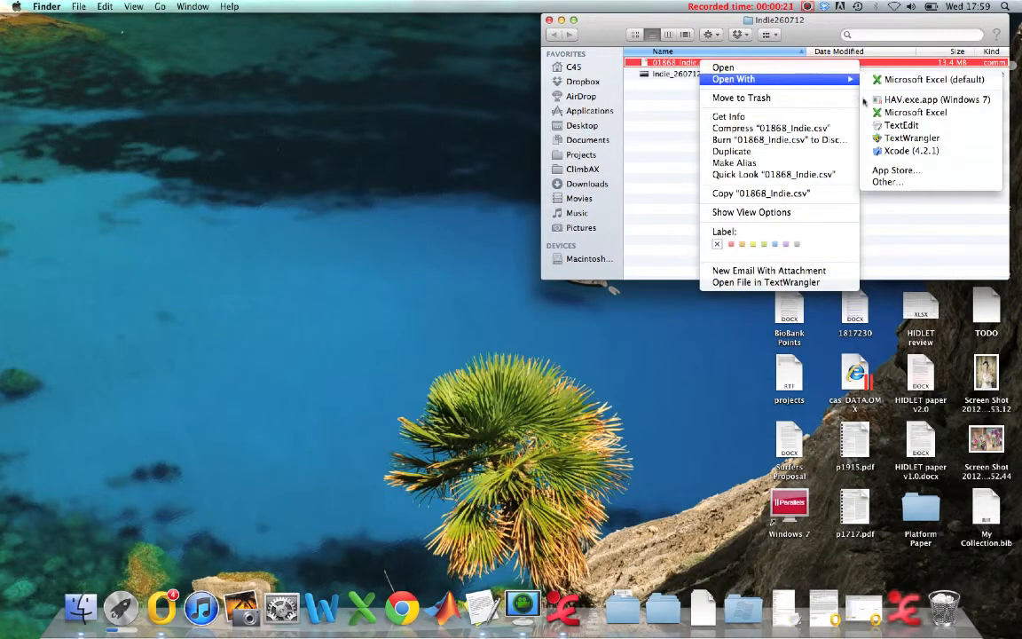
click(886, 139)
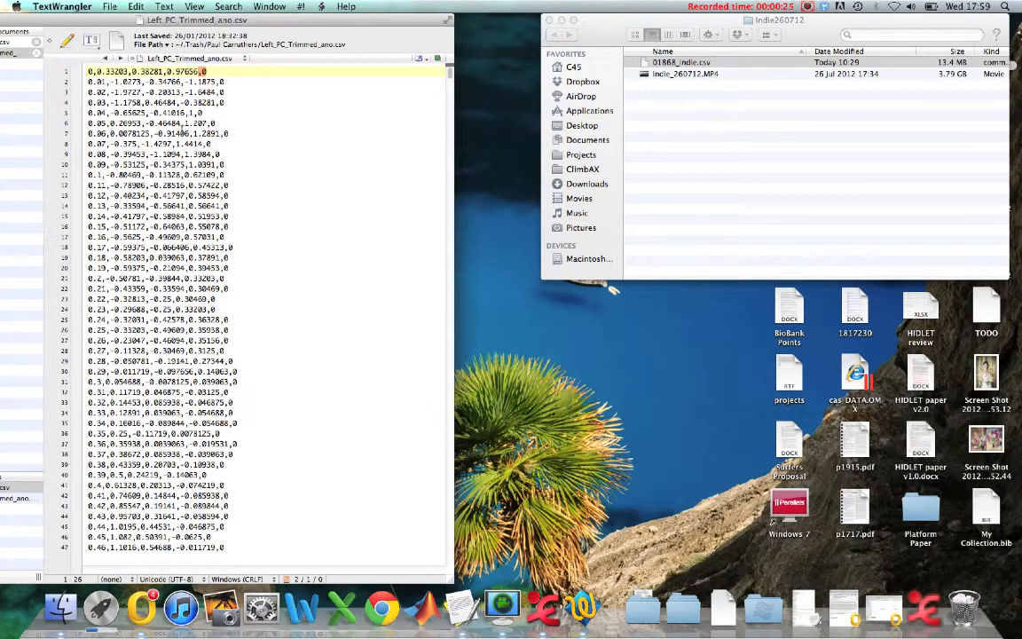
scroll(182, 132, down, 15)
scroll(182, 132, up, 15)
key(super+q)
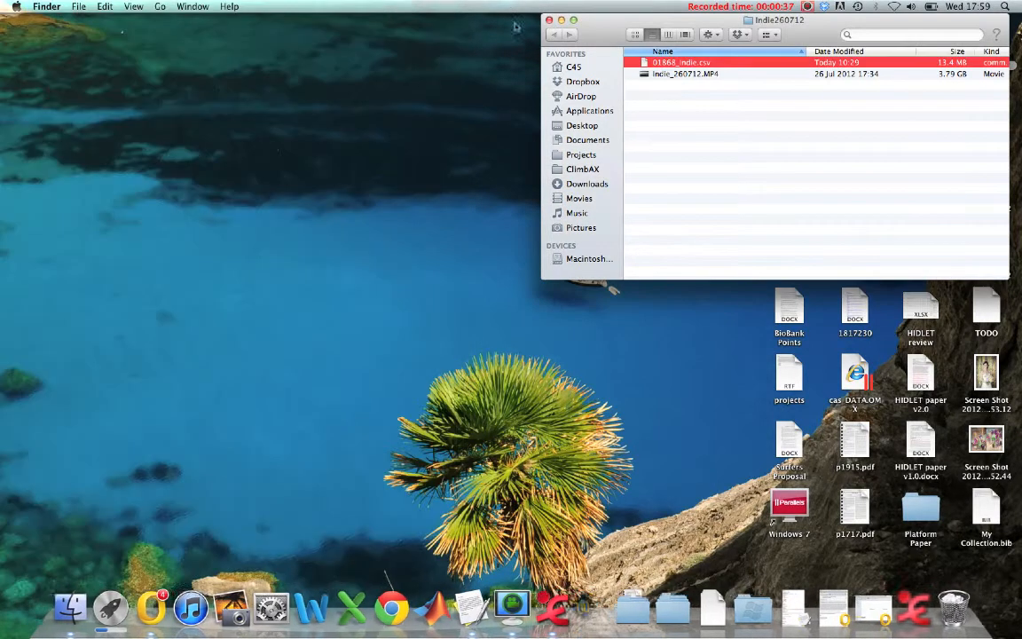
click(682, 75)
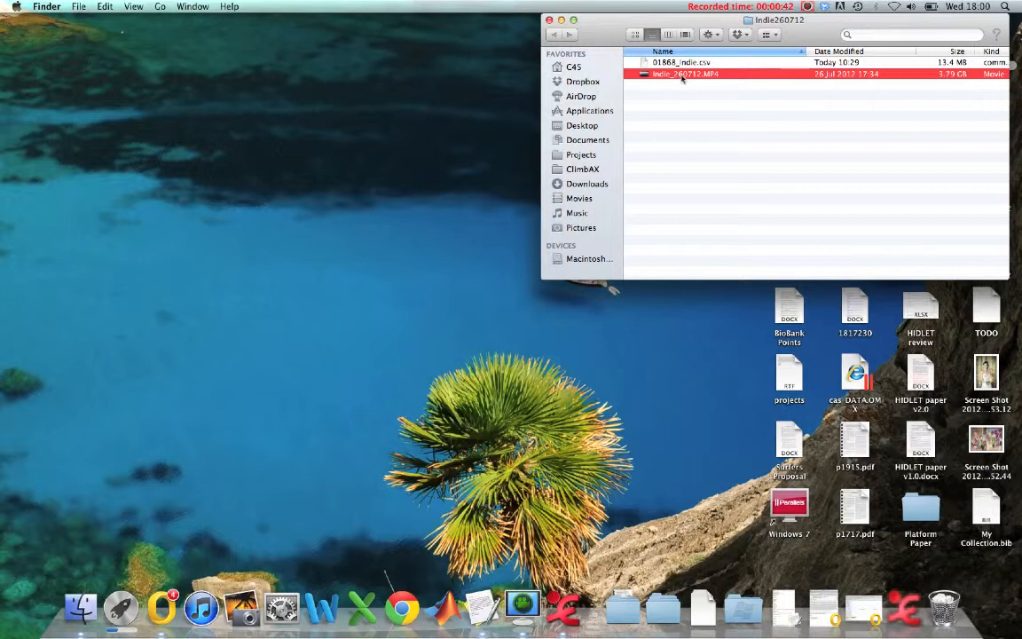
click(709, 130)
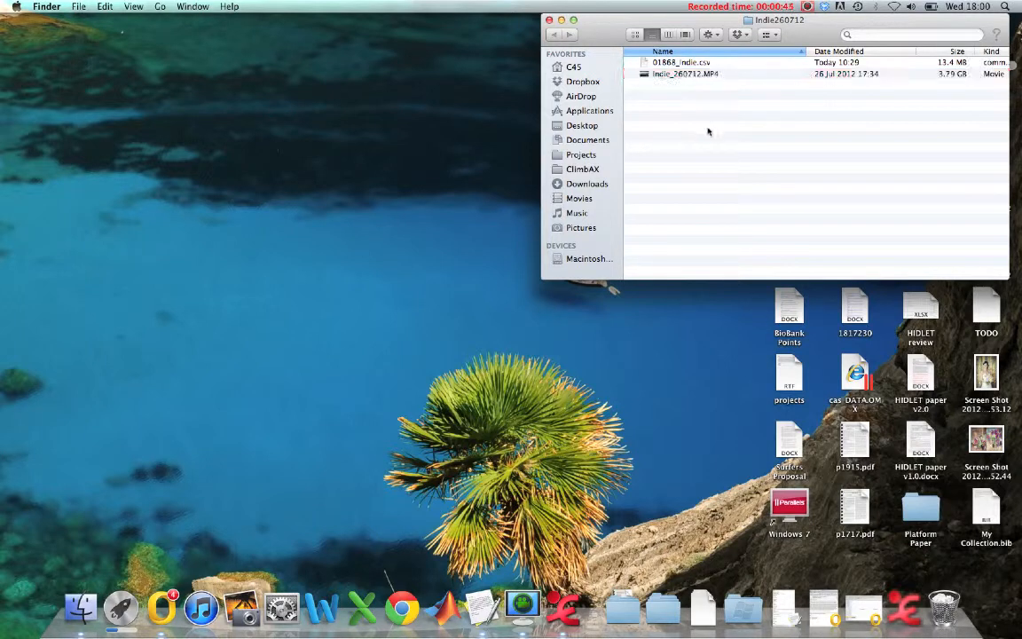
Switch to ELAN and create a new document with the media file Indie_260712.MP4 from the Desktop folder Indie260712
click(904, 608)
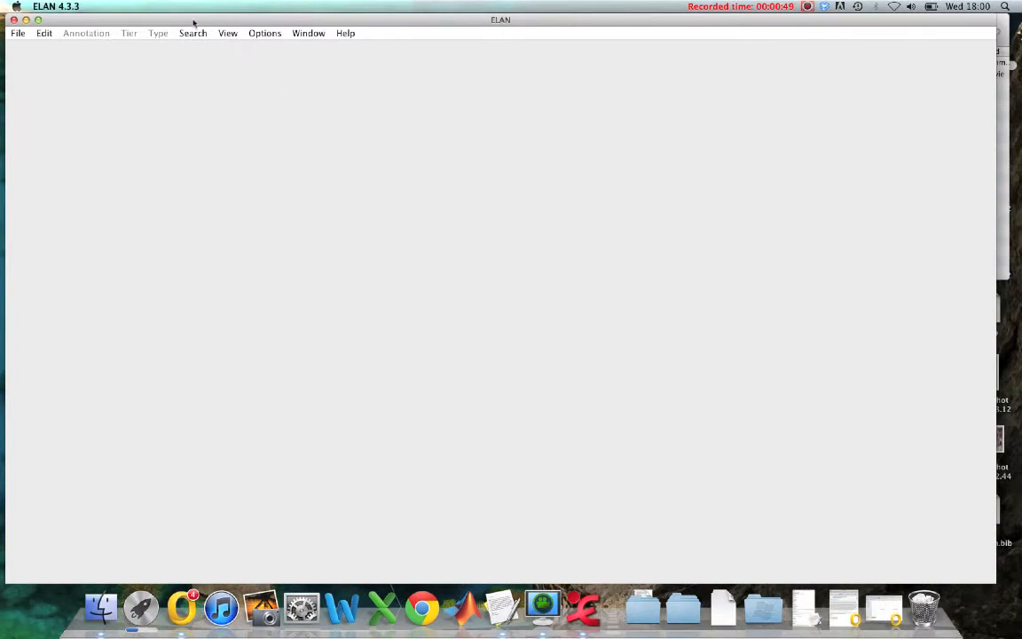
click(12, 33)
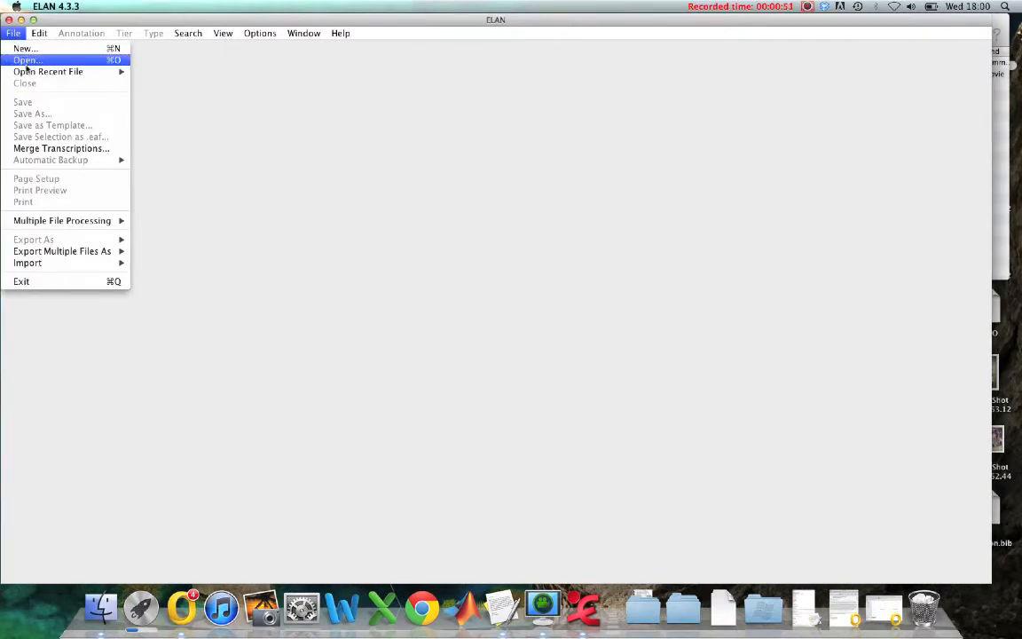
click(28, 49)
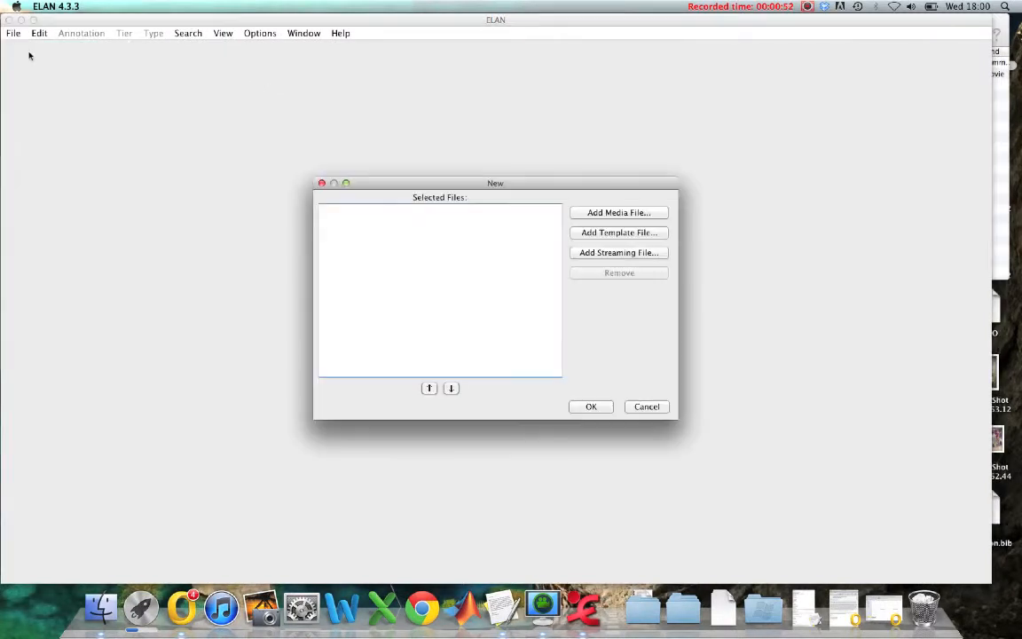
click(608, 214)
click(542, 244)
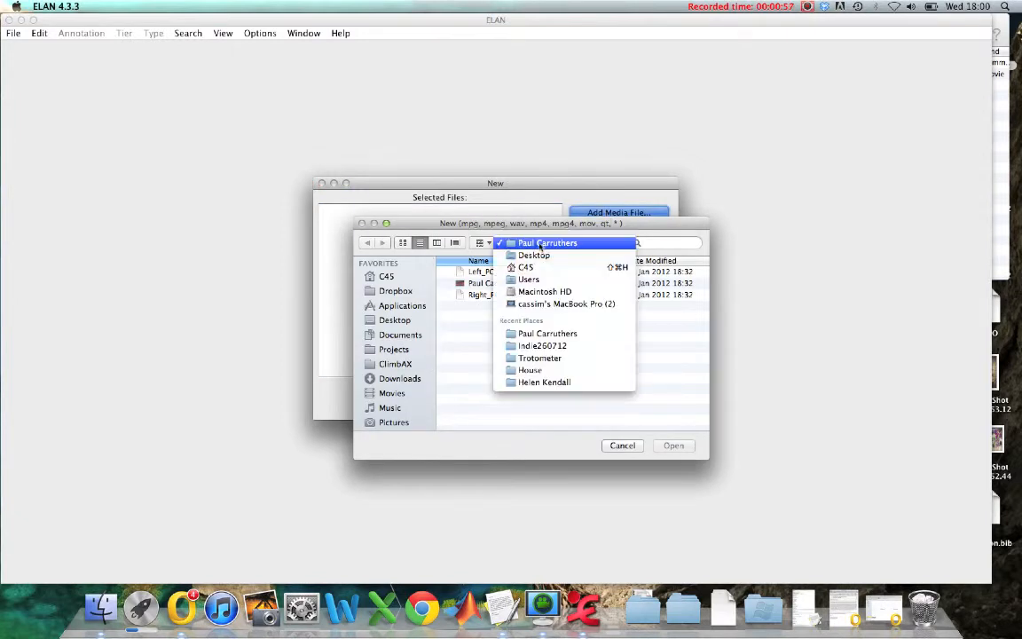
click(535, 255)
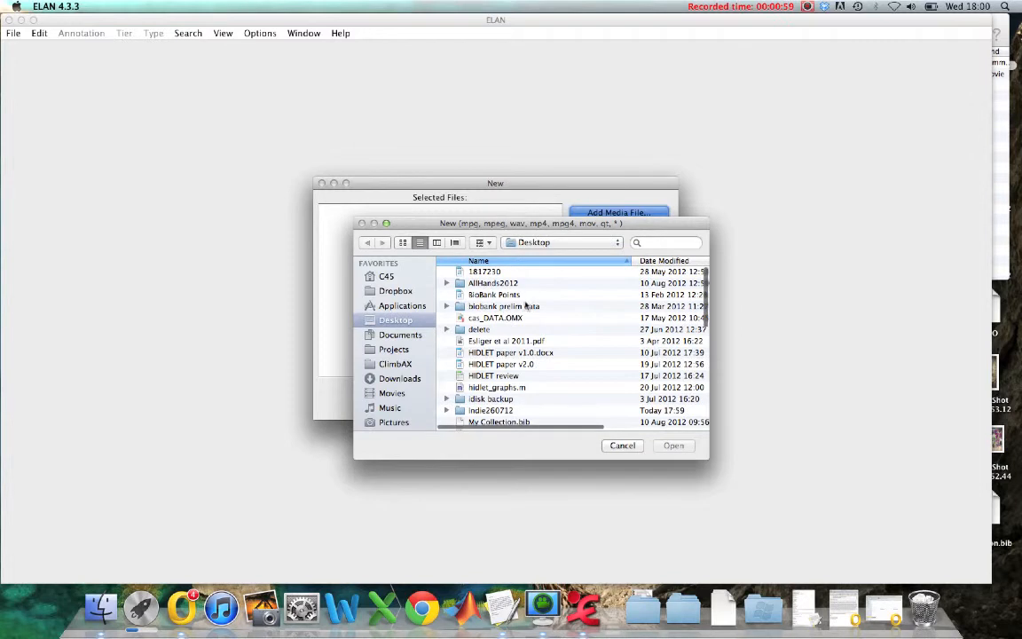
scroll(444, 319, down, 3)
click(446, 349)
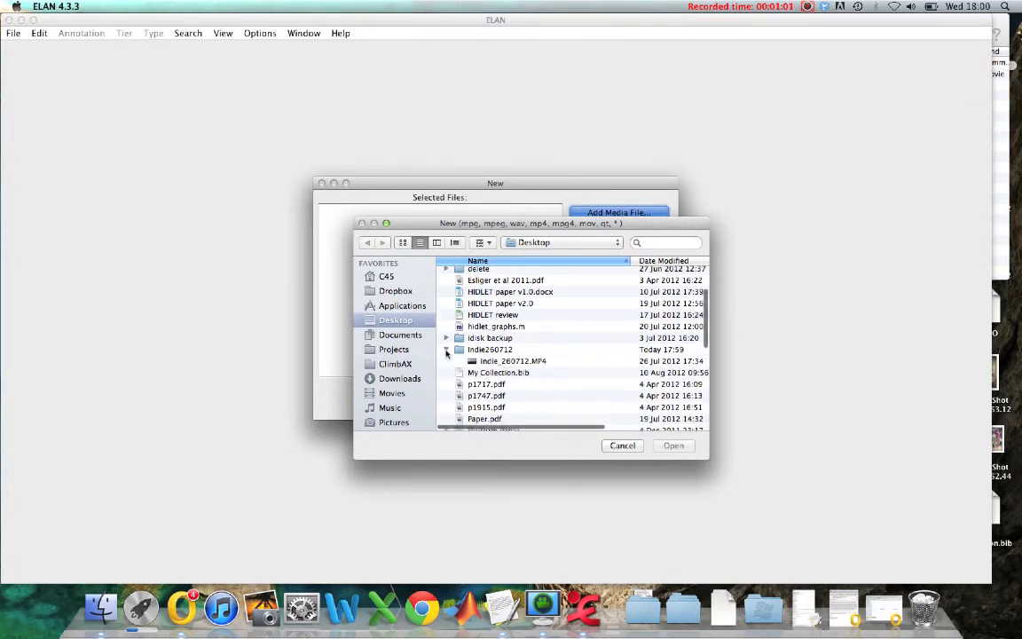
click(513, 373)
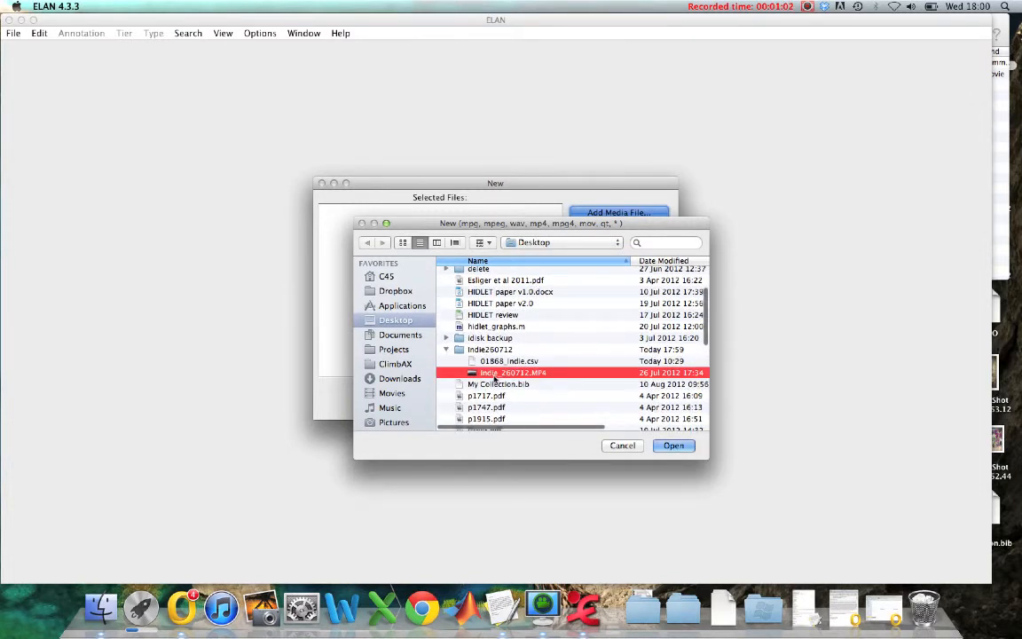
click(683, 450)
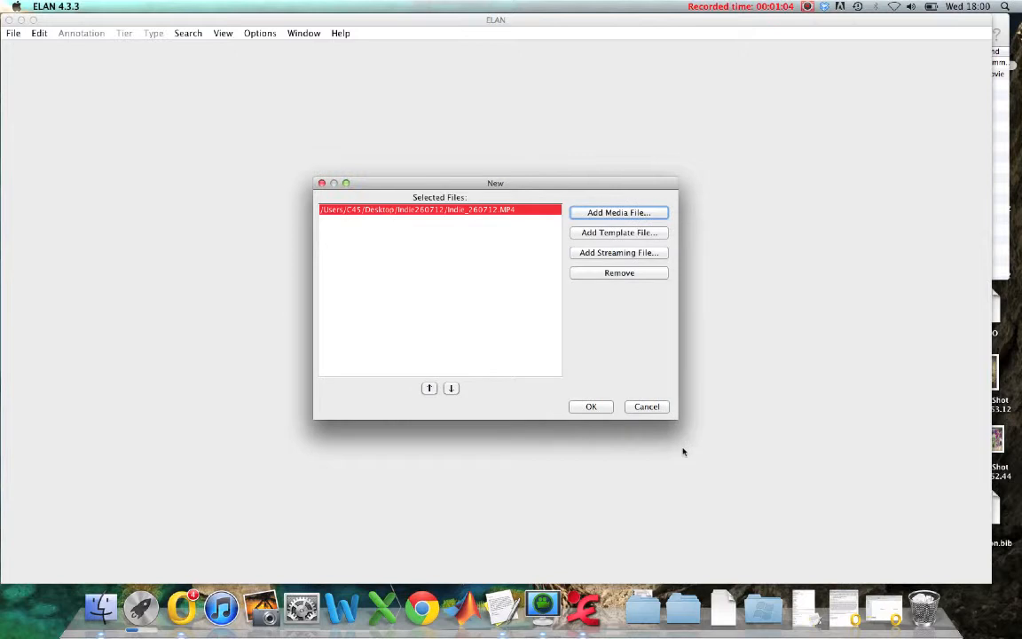
click(591, 406)
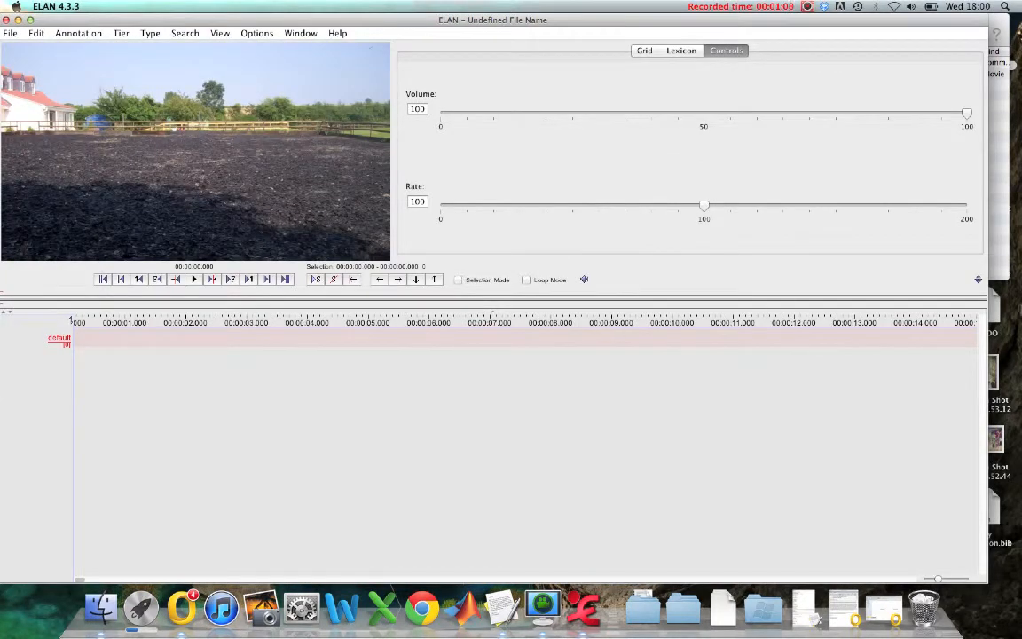
Enlarge the video area and preview the recording with system sound muted, moving the playhead to about 00:11:34
drag(979, 279, 998, 378)
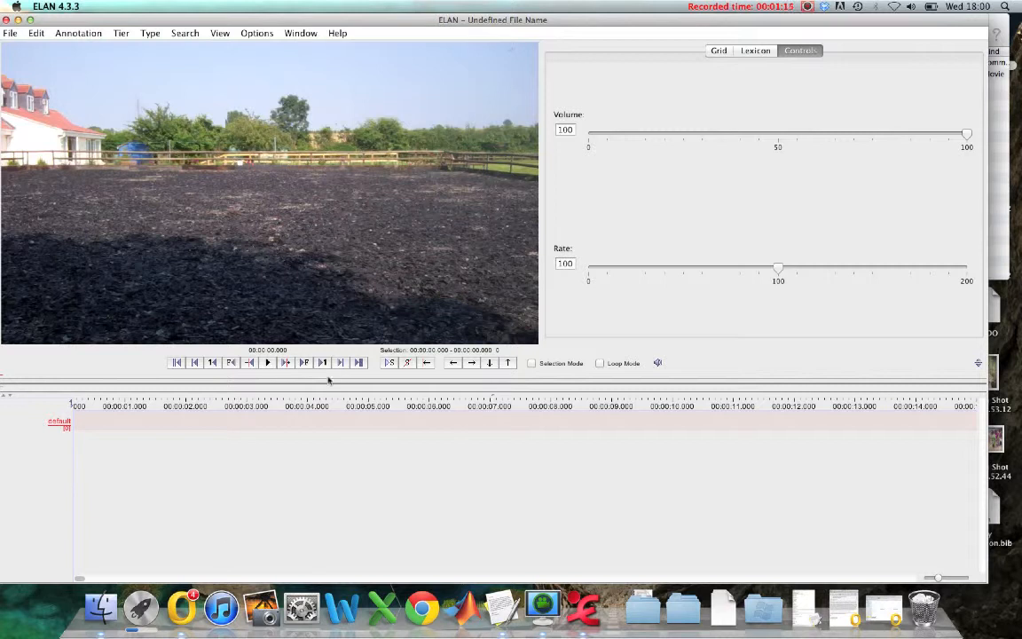
click(266, 363)
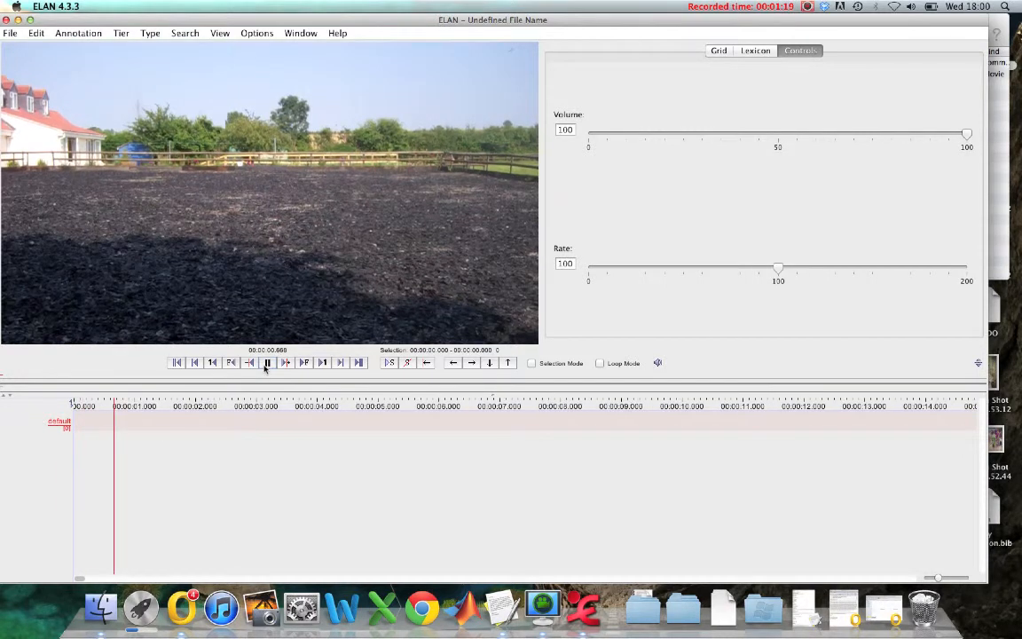
key(XF86AudioMute)
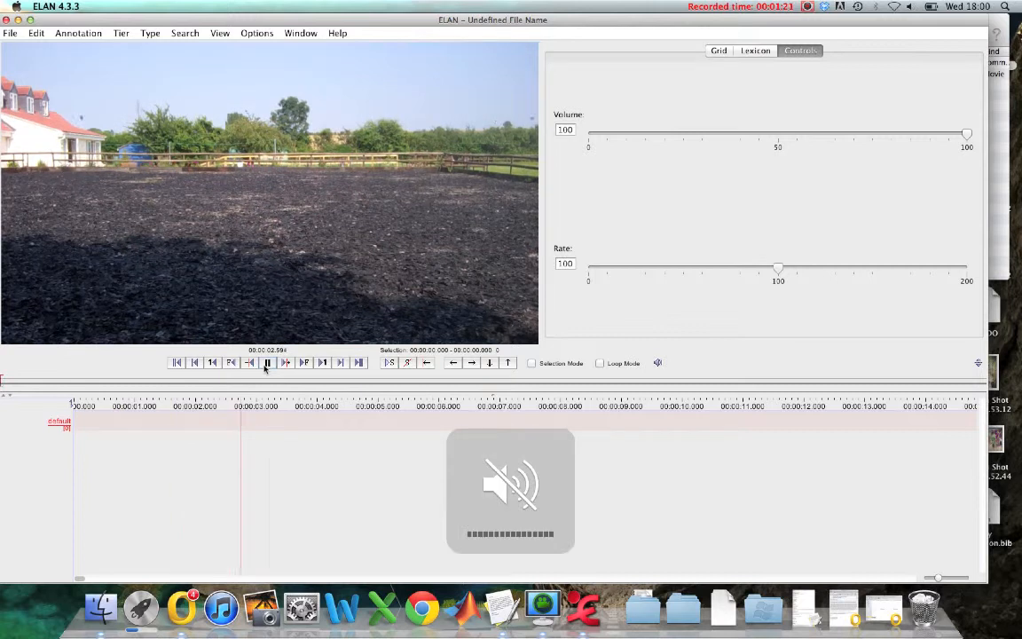
drag(66, 384, 224, 387)
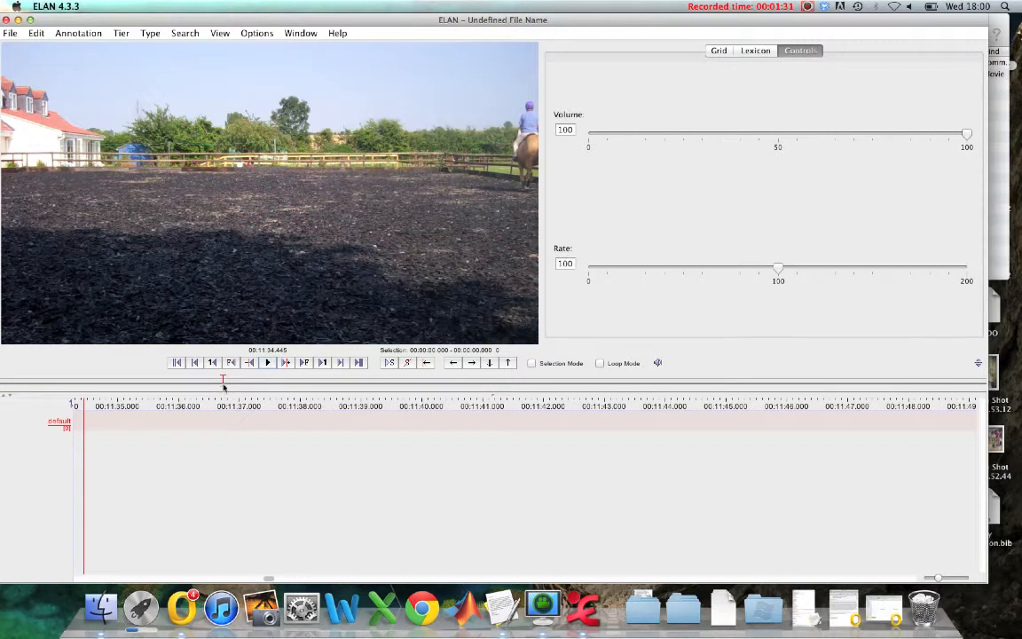
Link 01868_Indie.csv from the Indie260712 folder as a secondary file and increase the height of the time-series viewer
click(36, 33)
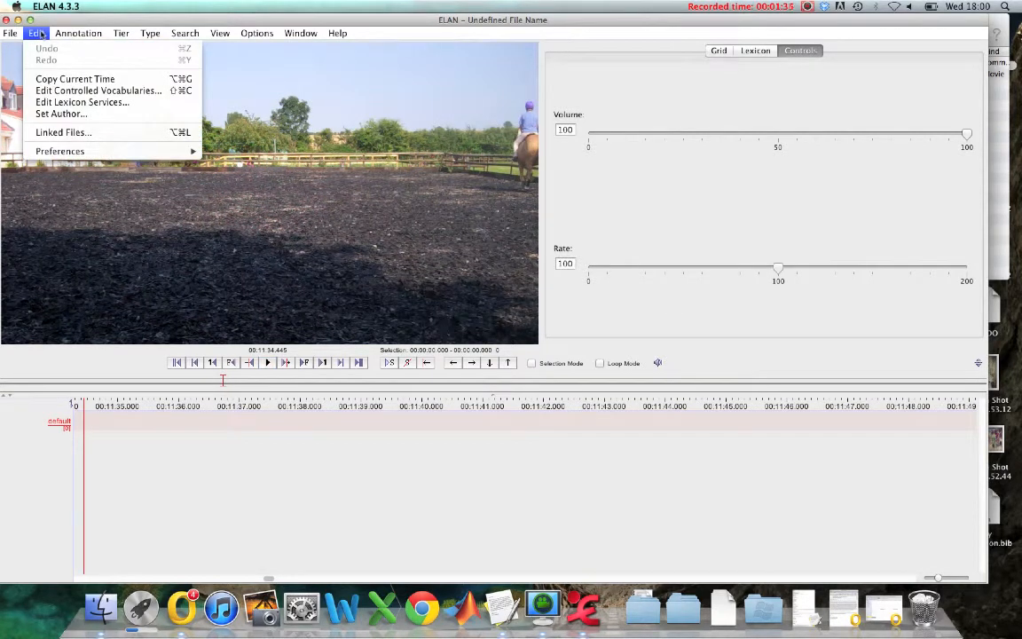
click(74, 134)
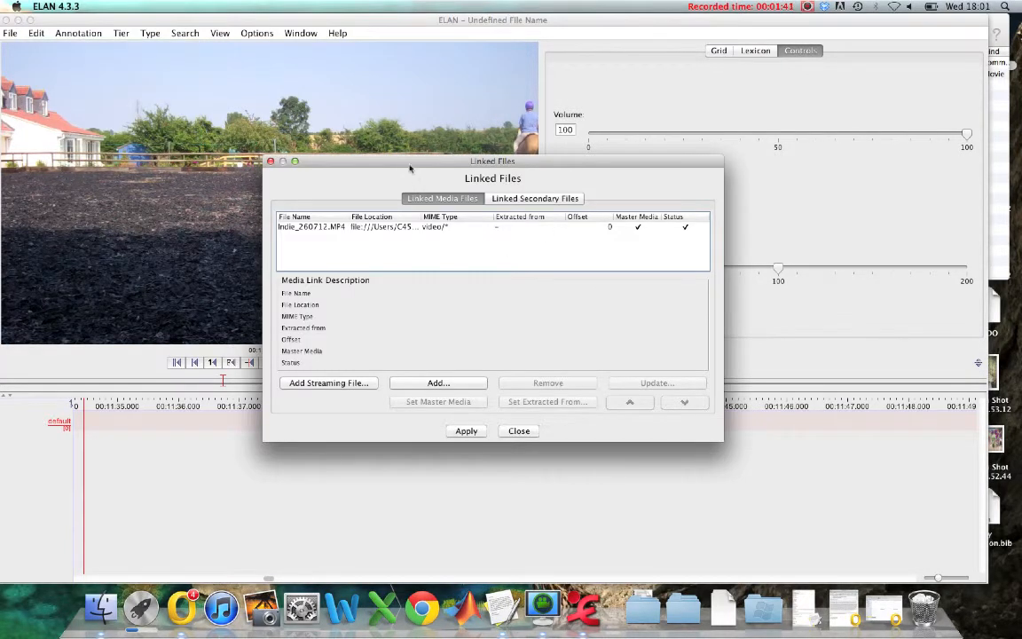
click(522, 198)
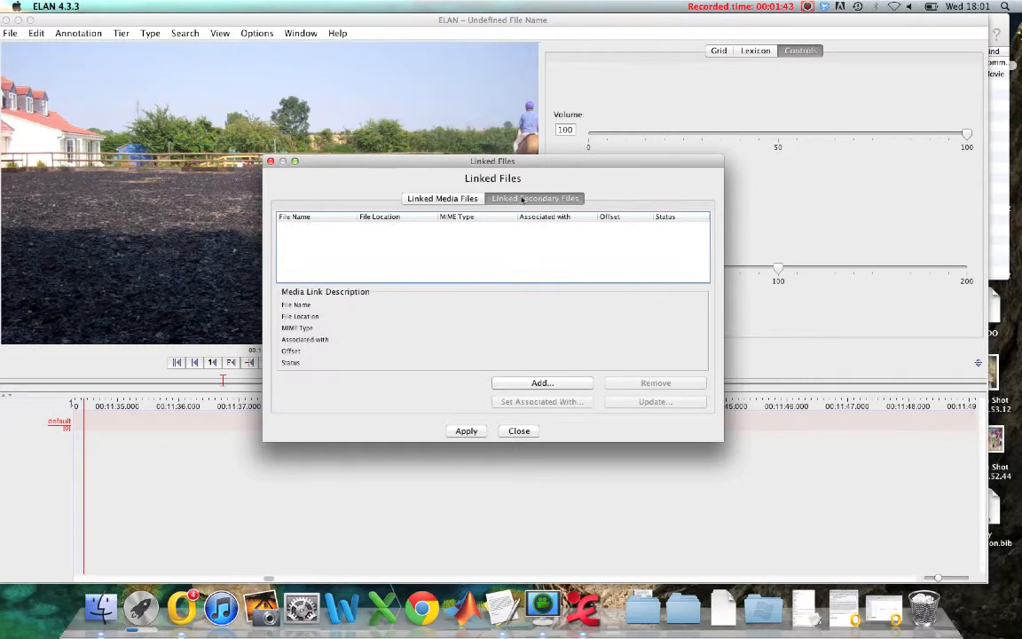
click(544, 384)
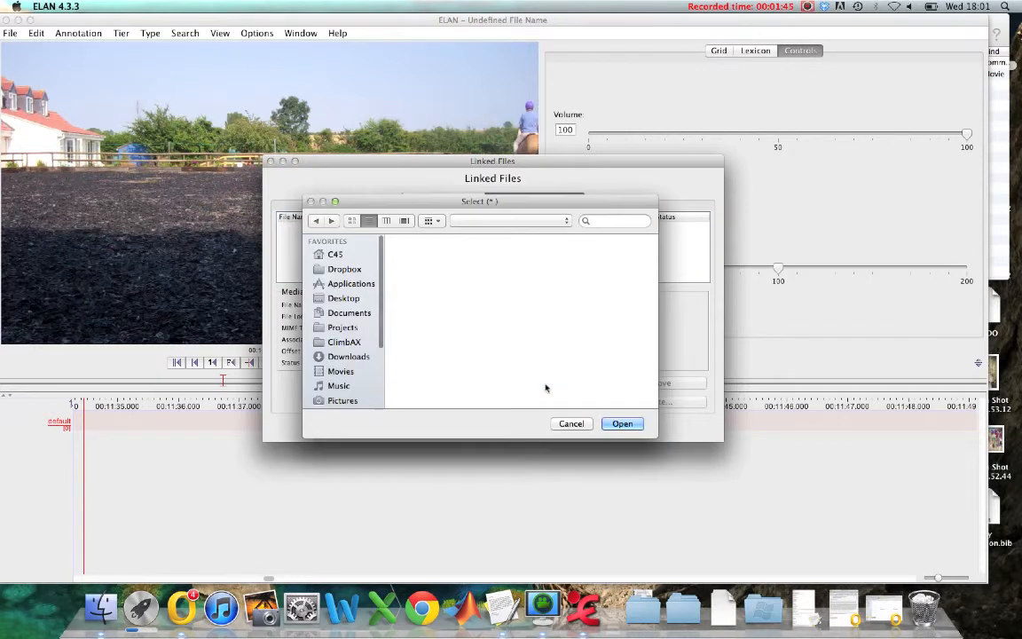
click(474, 219)
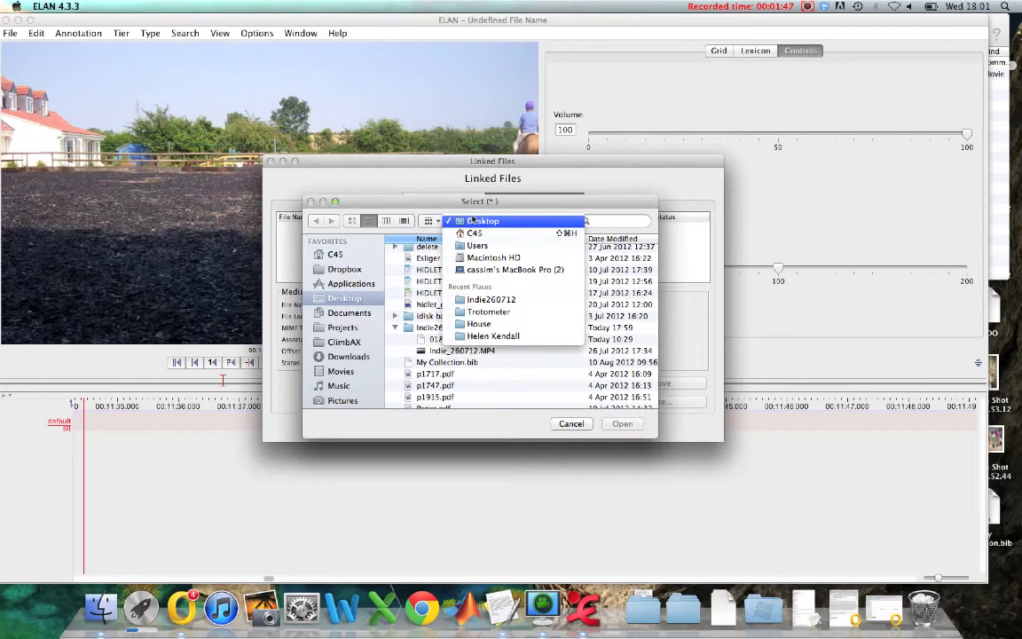
click(473, 219)
click(435, 340)
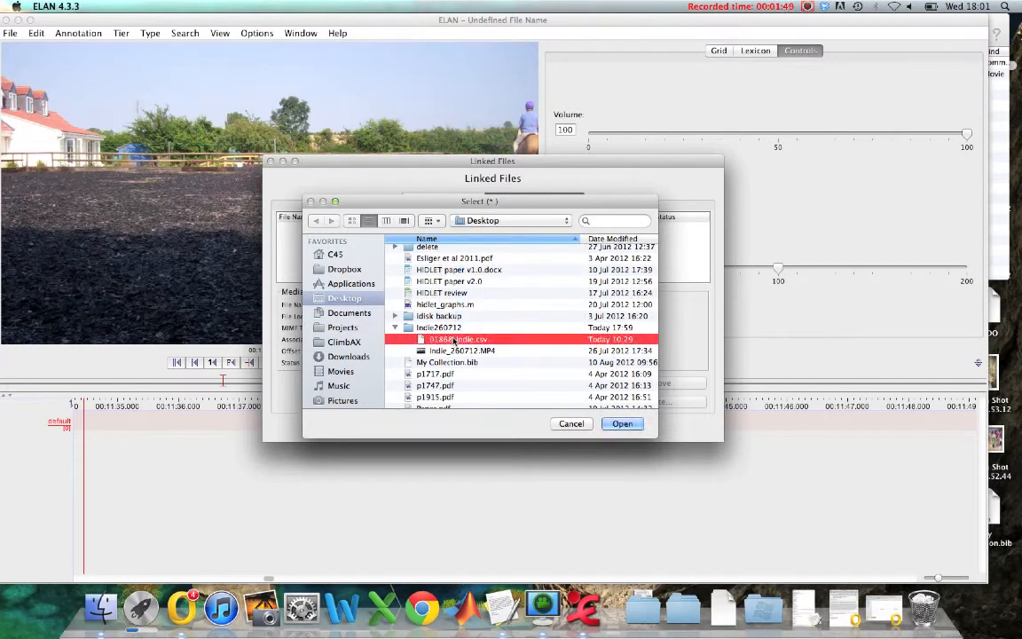
click(623, 423)
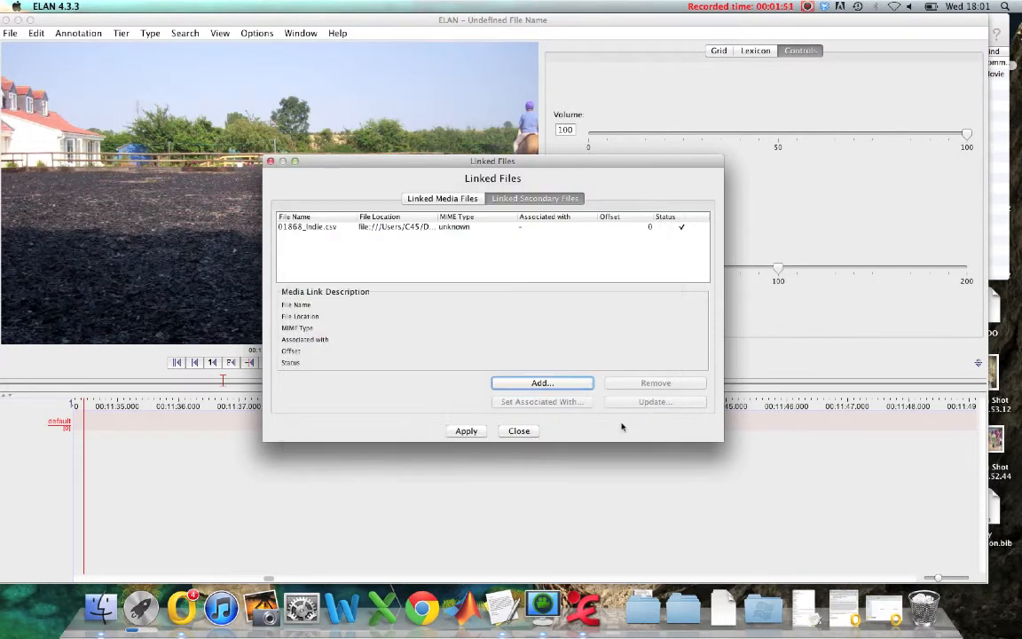
click(463, 432)
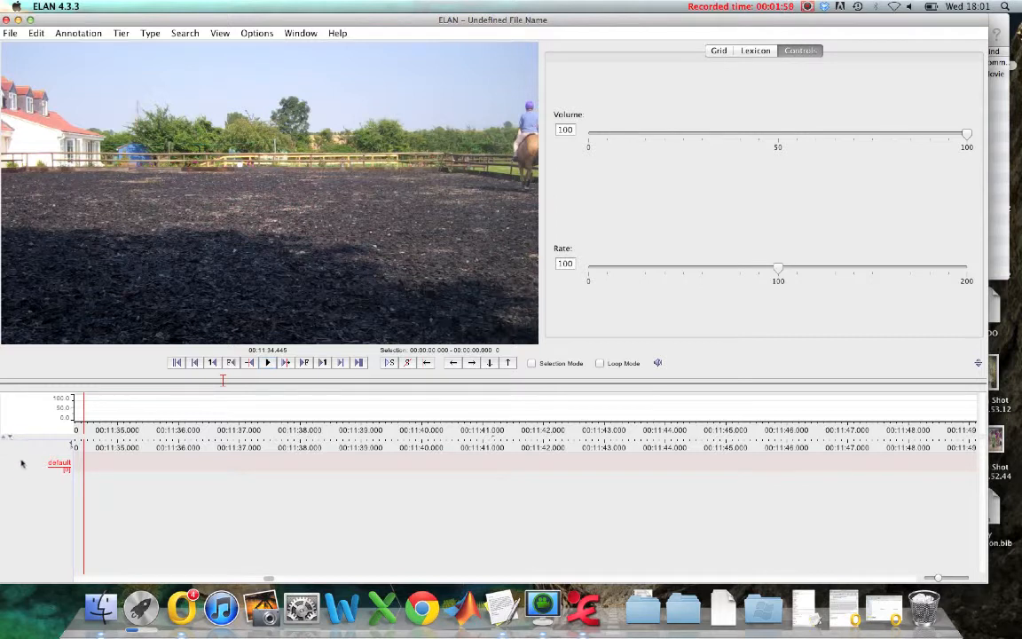
drag(14, 439, 14, 500)
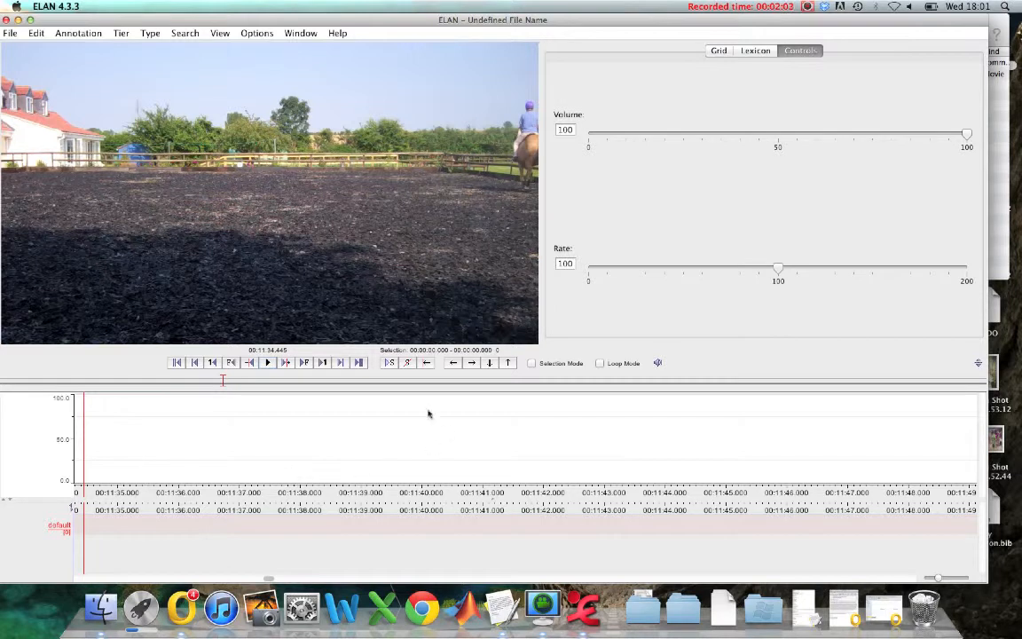
click(349, 451)
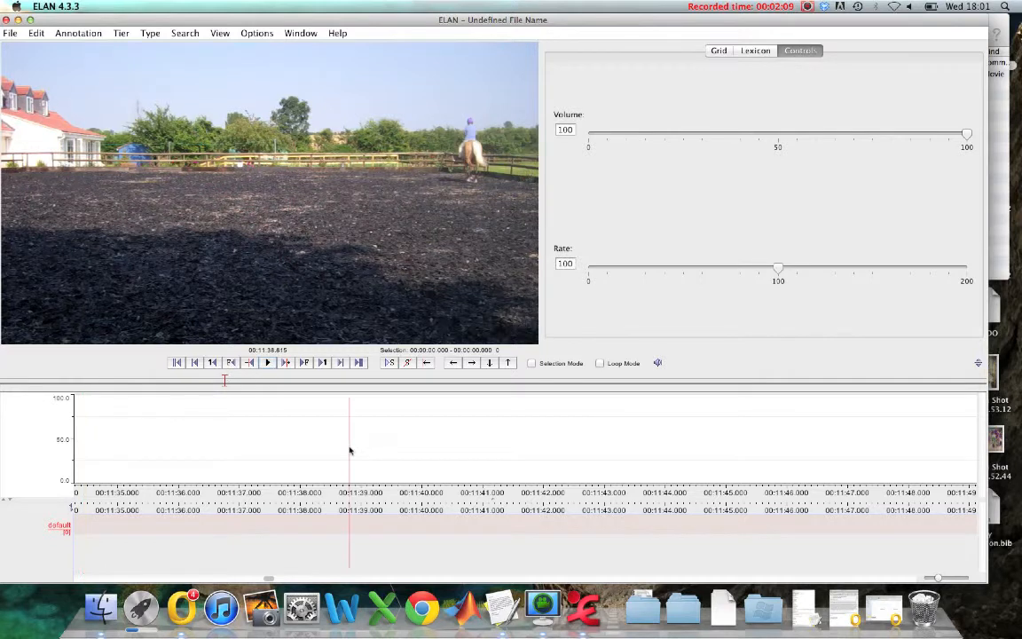
Open the track configuration for 01868_Indie.csv and enable Continuous Rate for its samples
right_click(203, 437)
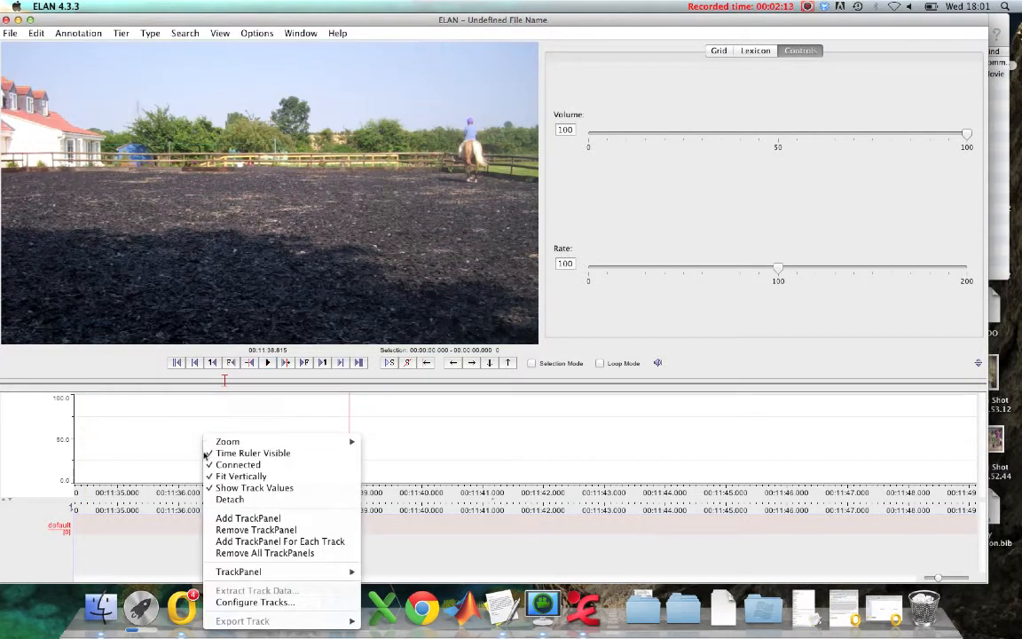
click(253, 602)
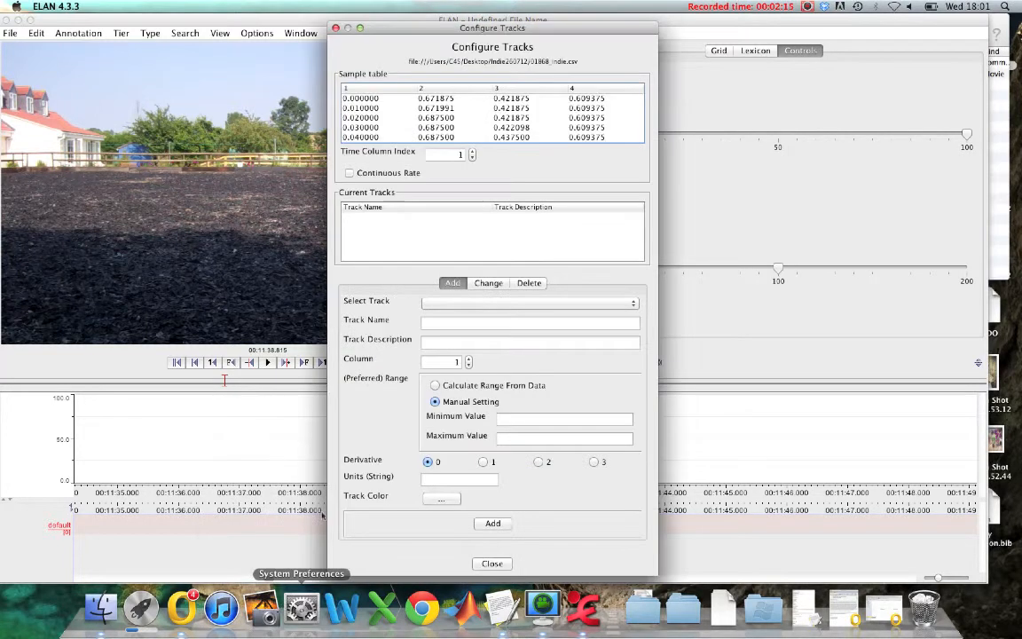
drag(404, 31, 350, 24)
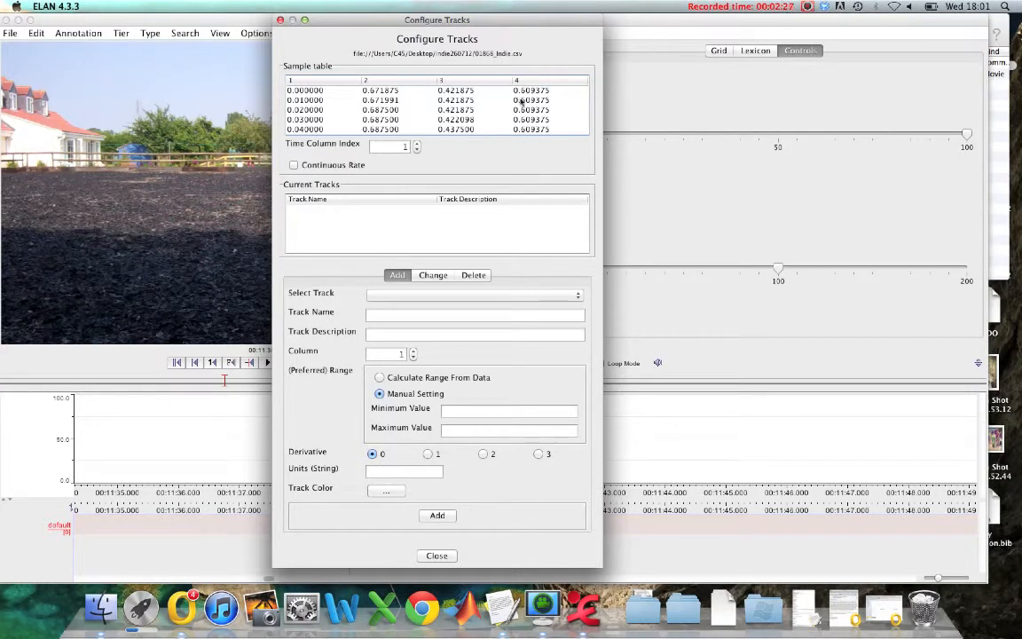
click(294, 165)
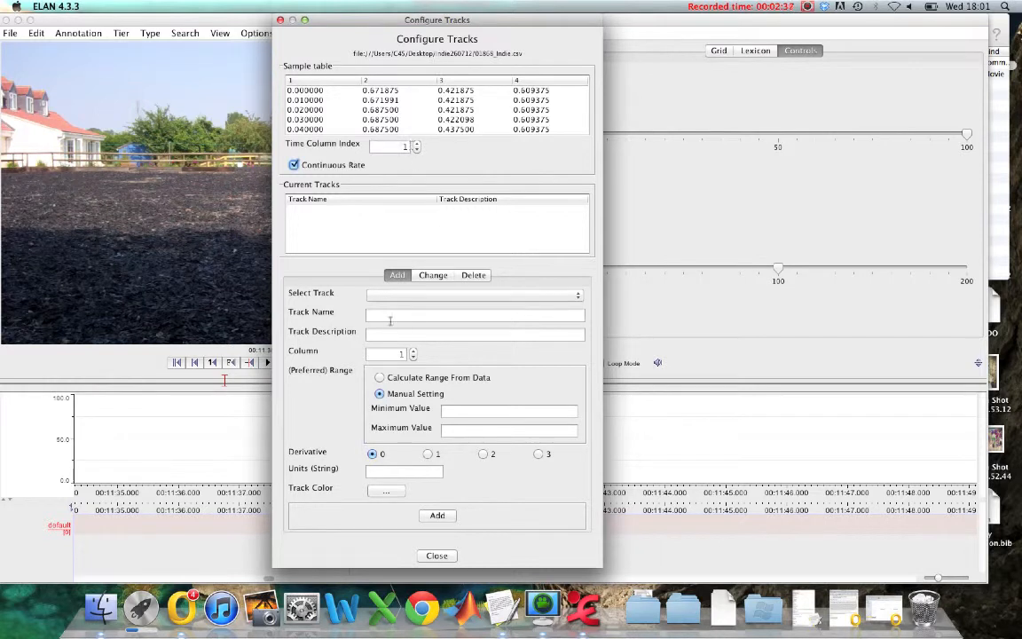
Add a red track named Xaxis from column 2, with its range calculated from the data
click(380, 316)
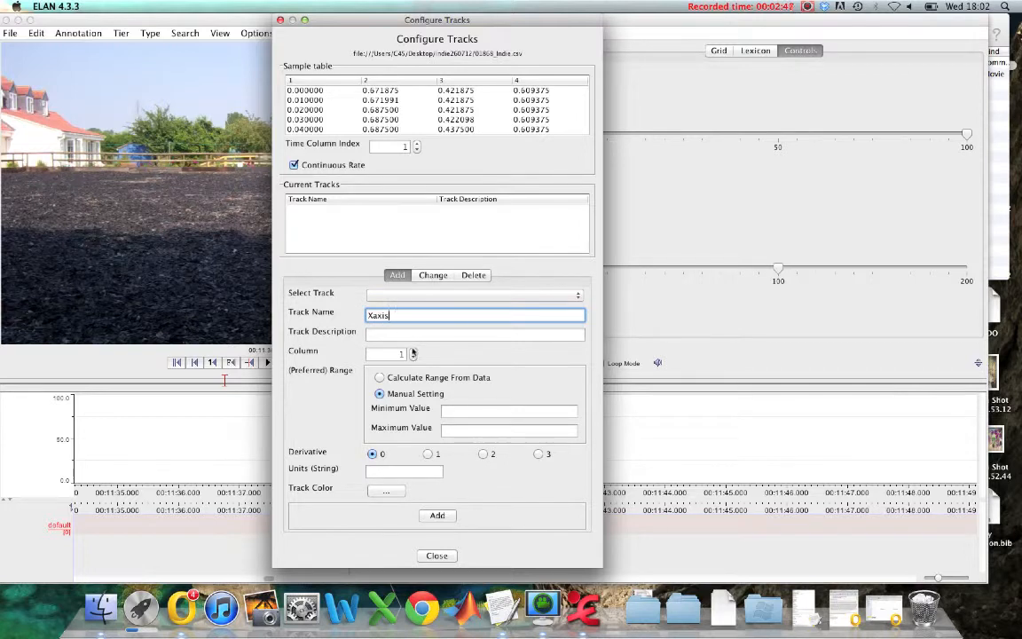
click(413, 352)
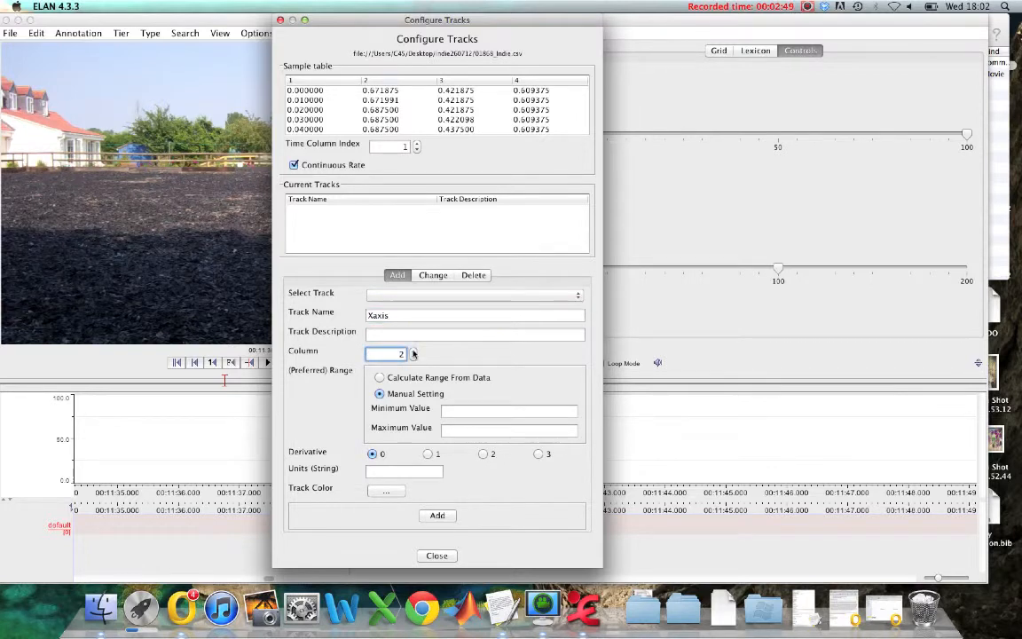
click(379, 378)
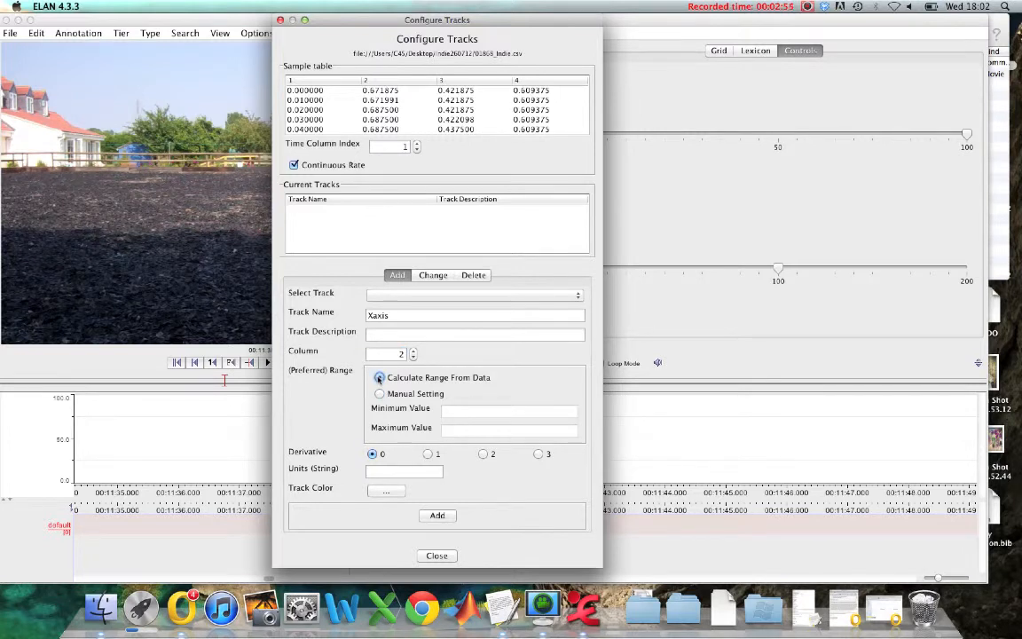
click(386, 490)
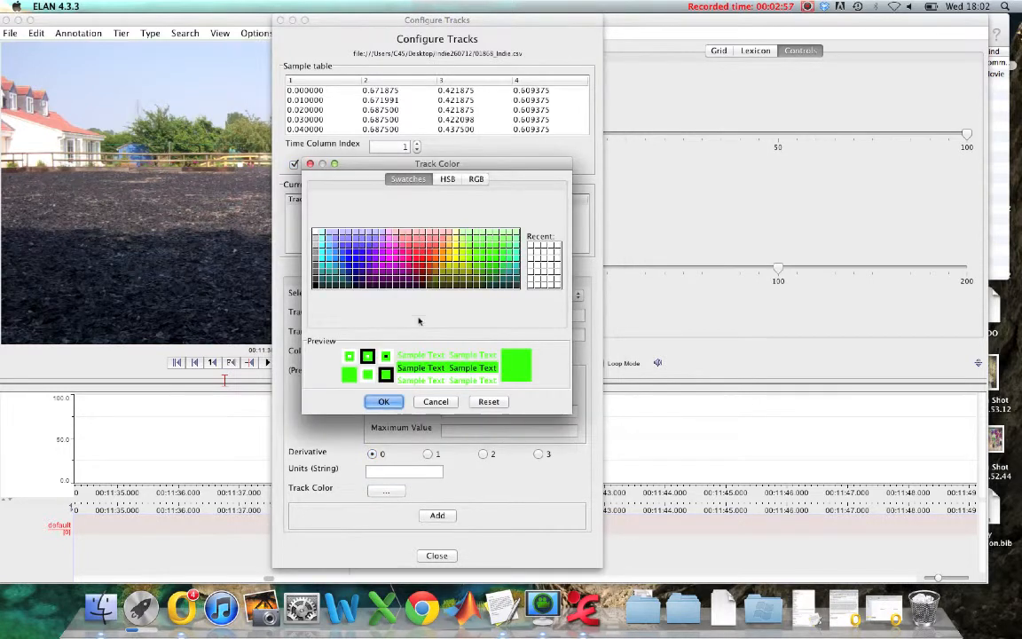
click(416, 258)
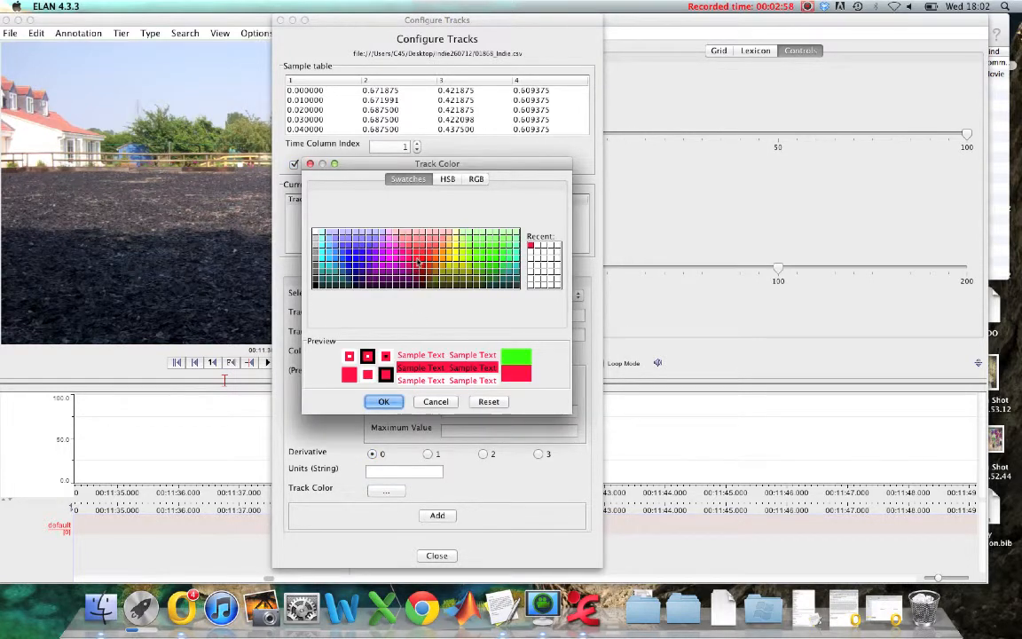
click(384, 401)
click(439, 516)
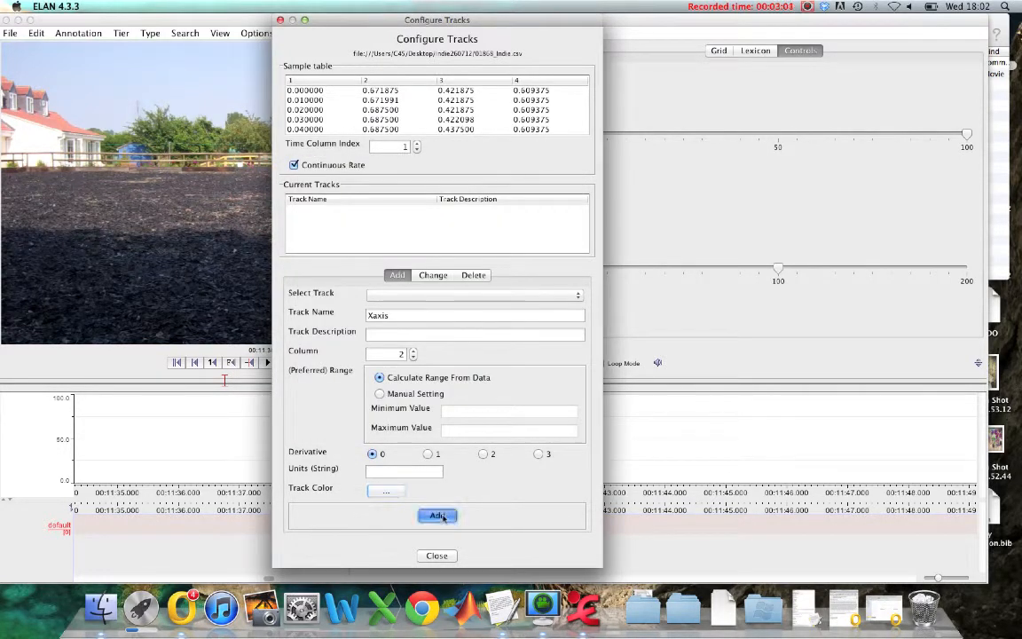
Add a green track named Yaxis from column 3, with its range calculated from the data
click(369, 315)
text(Y)
click(413, 351)
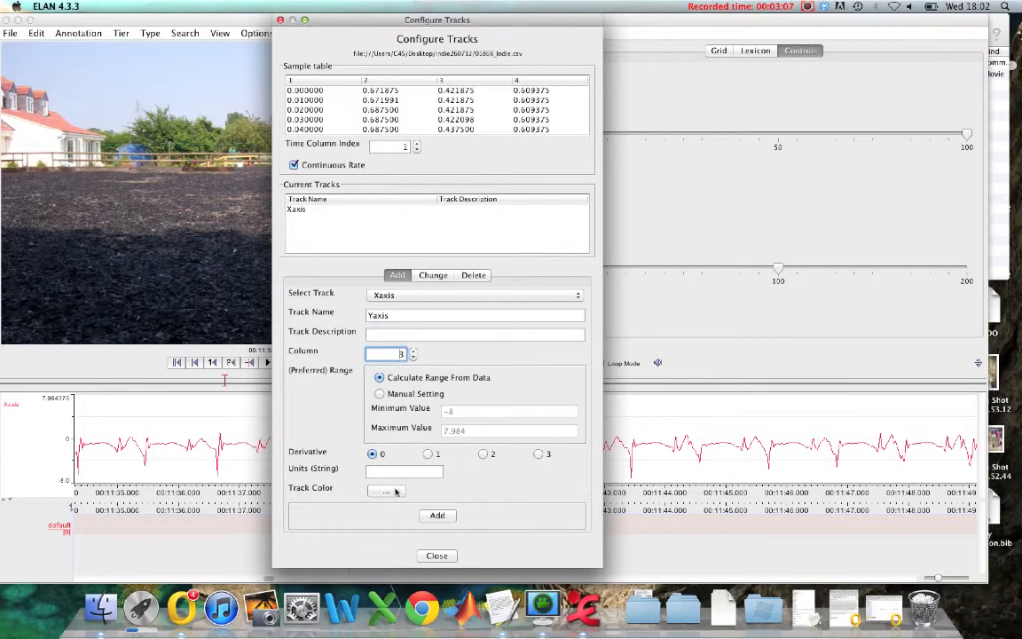
click(386, 492)
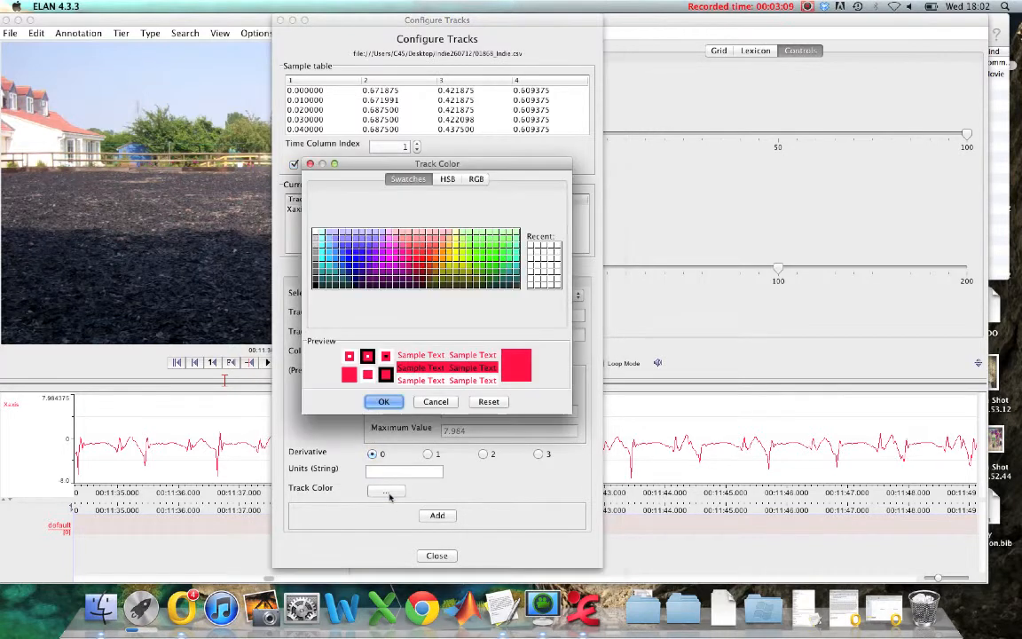
click(467, 256)
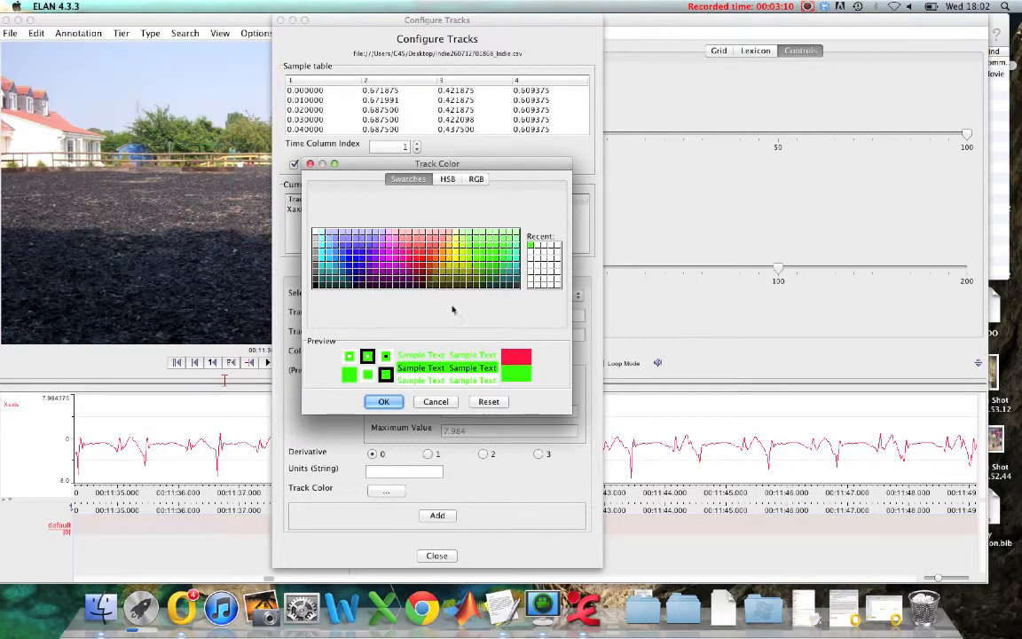
click(385, 403)
click(437, 516)
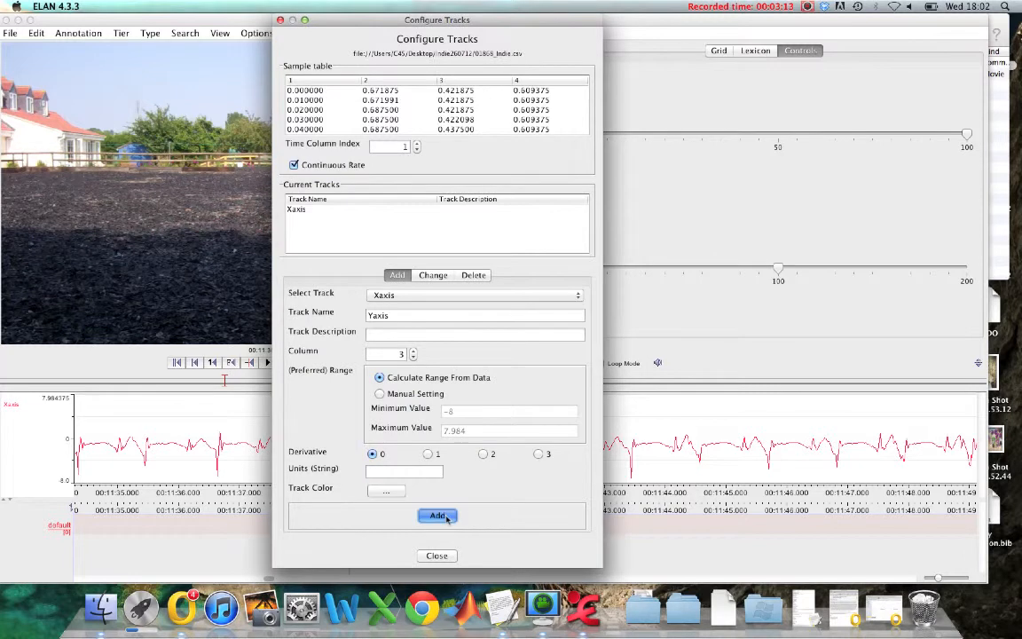
Add a blue track named Zaxis from column 4, with its range calculated from the data
text(Z)
click(413, 351)
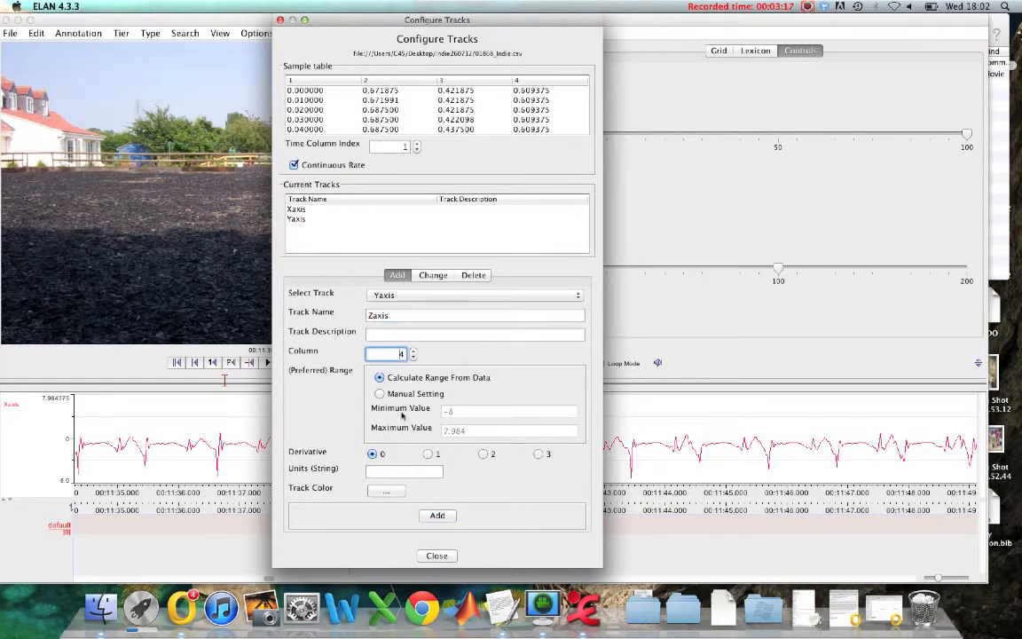
click(385, 493)
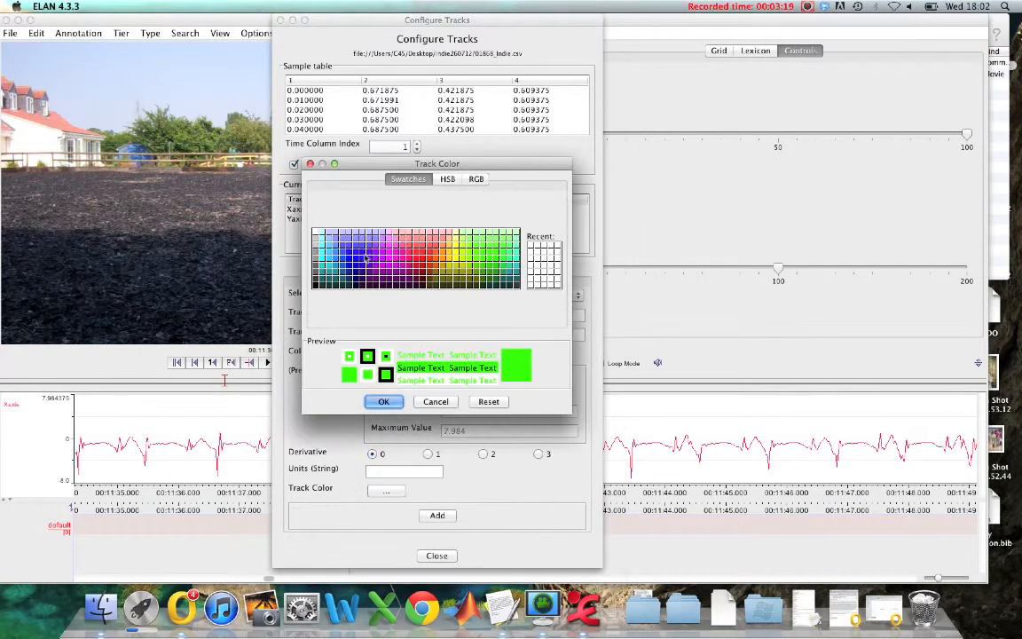
click(324, 238)
click(391, 403)
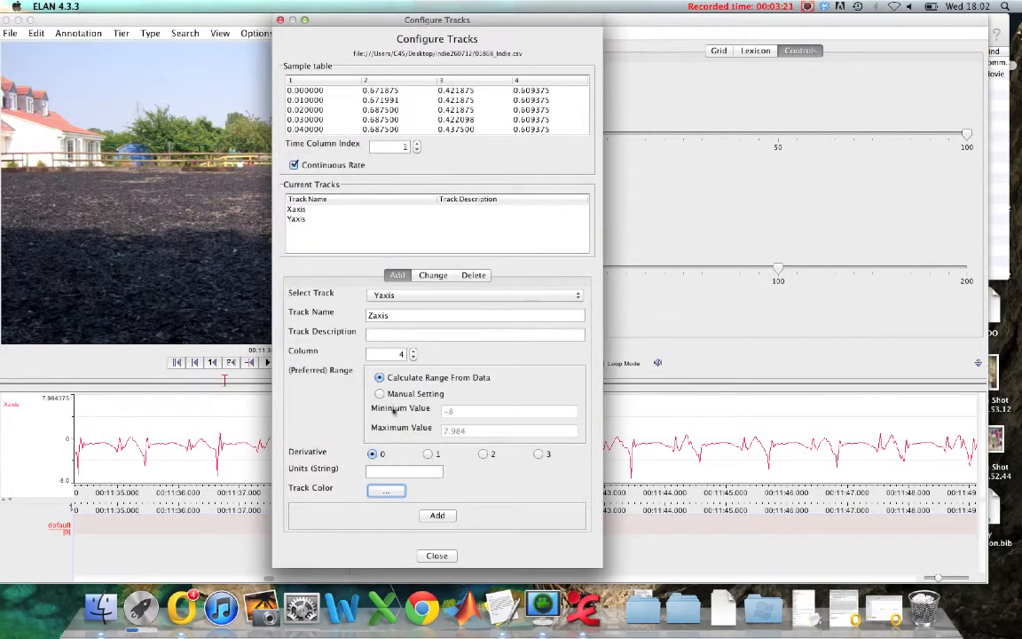
click(438, 516)
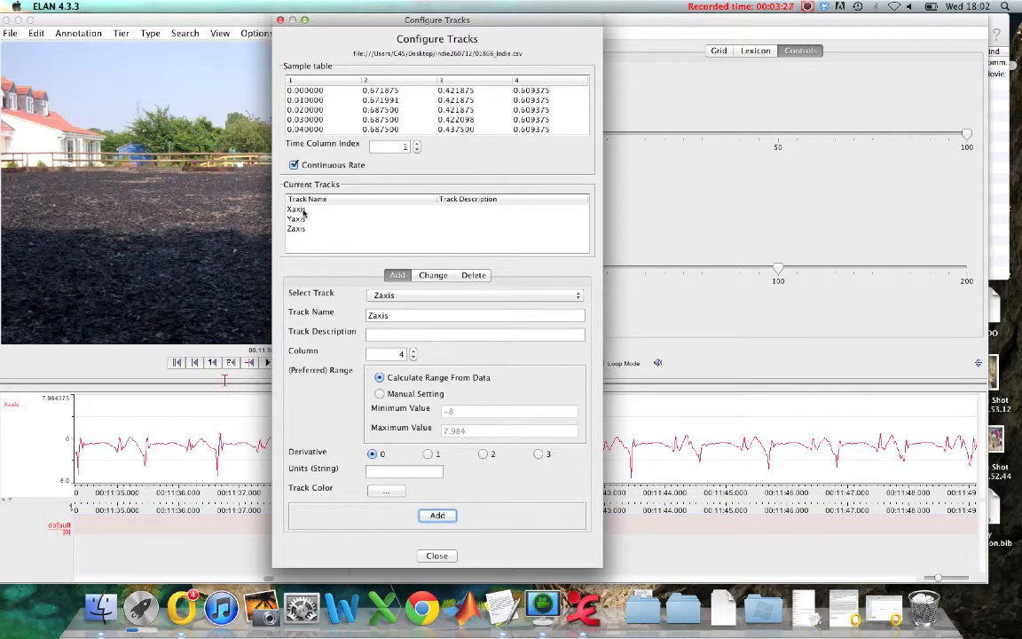
Review the options for changing and deleting tracks and close the track configuration
click(434, 275)
click(475, 276)
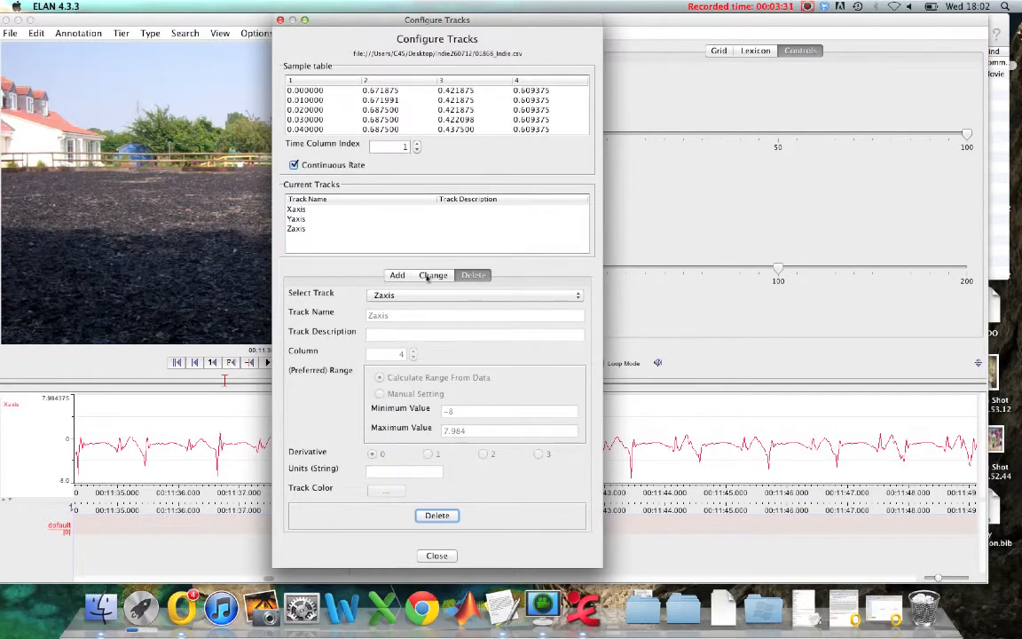
click(437, 557)
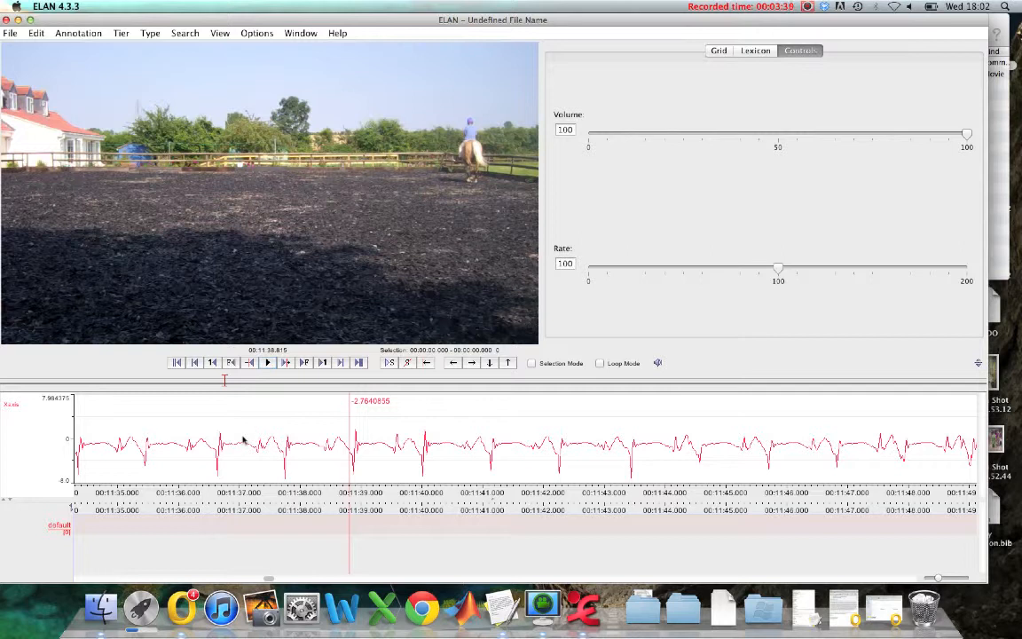
Add the Yaxis and Zaxis tracks to the time-series panel that shows Xaxis
right_click(165, 430)
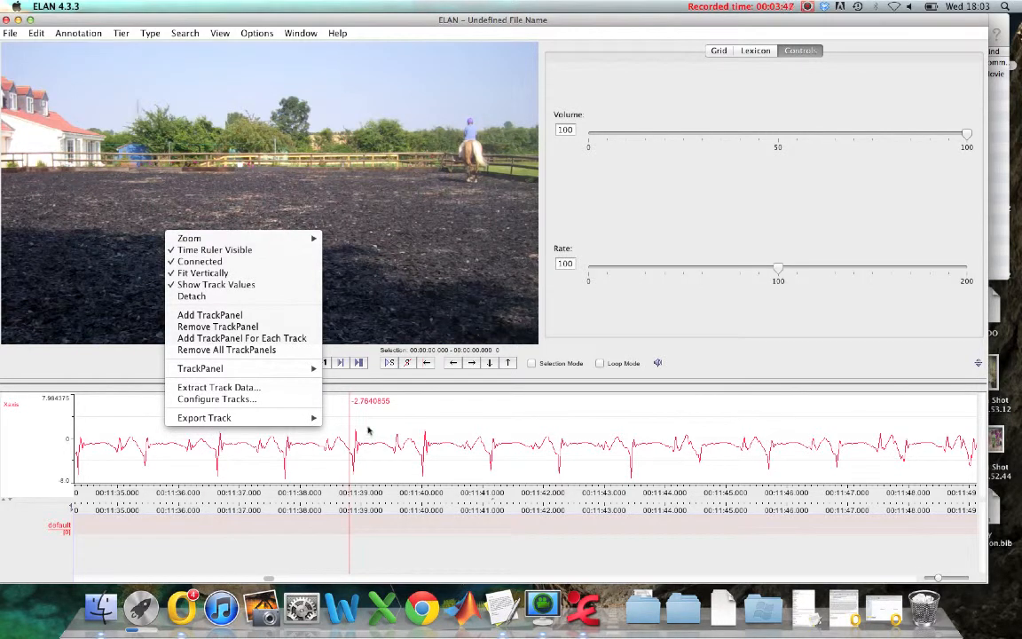
mouse_move(267, 368)
mouse_move(373, 380)
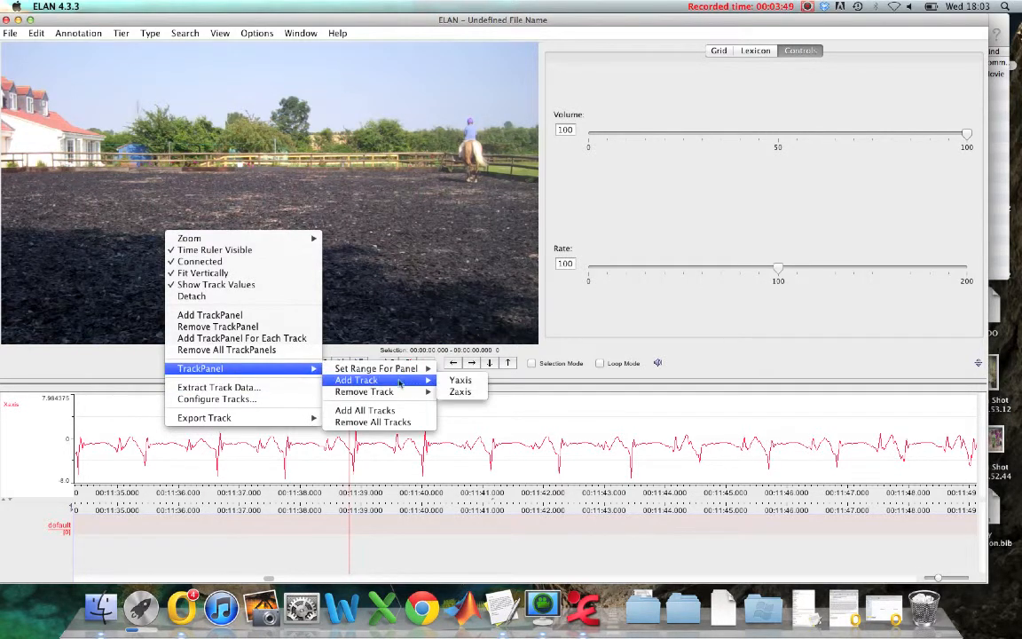
click(462, 380)
right_click(334, 412)
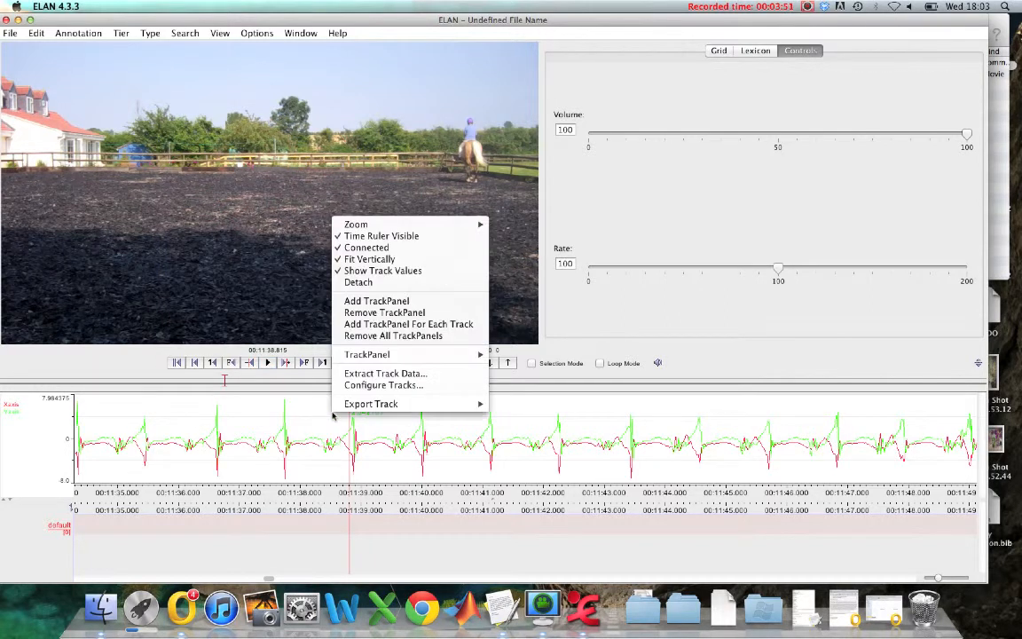
mouse_move(400, 359)
mouse_move(533, 366)
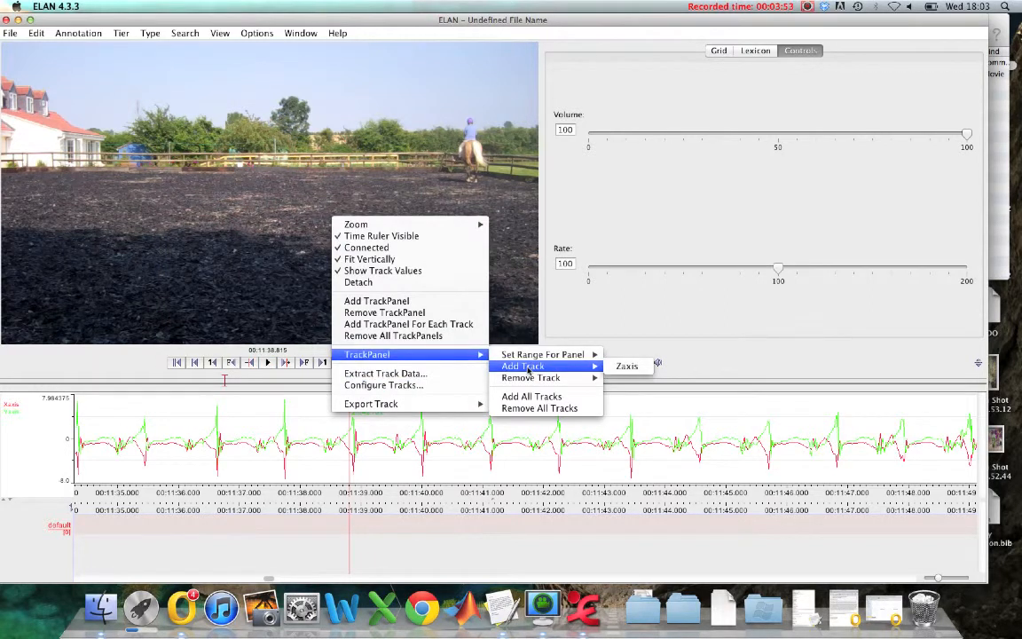
click(622, 371)
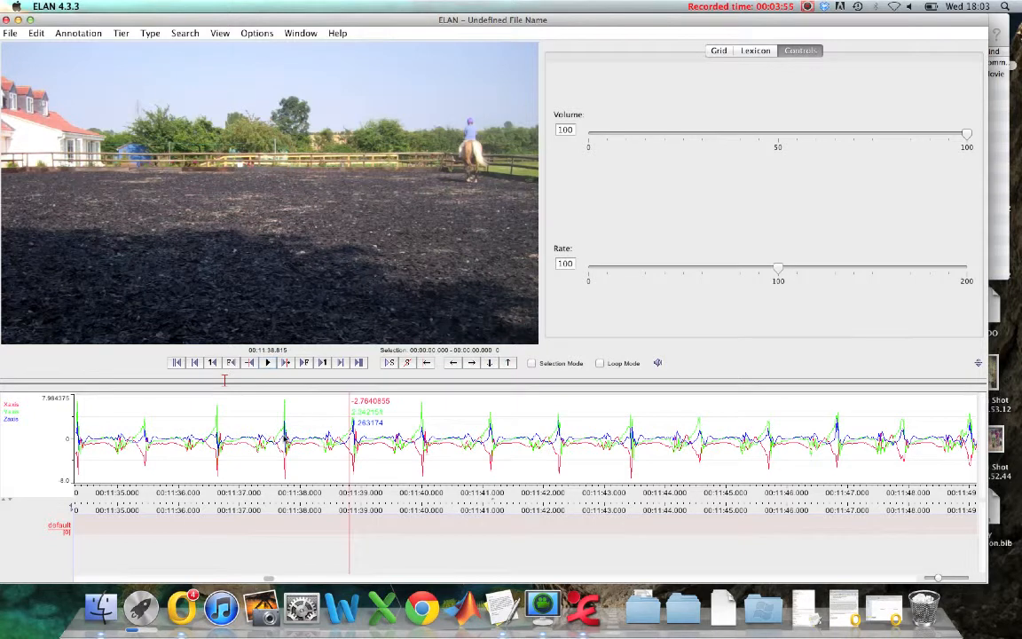
Move the playhead to about 00:08:29 and switch to Media Synchronization Mode
mouse_move(224, 380)
mouse_down()
mouse_move(639, 384)
mouse_move(164, 378)
mouse_up()
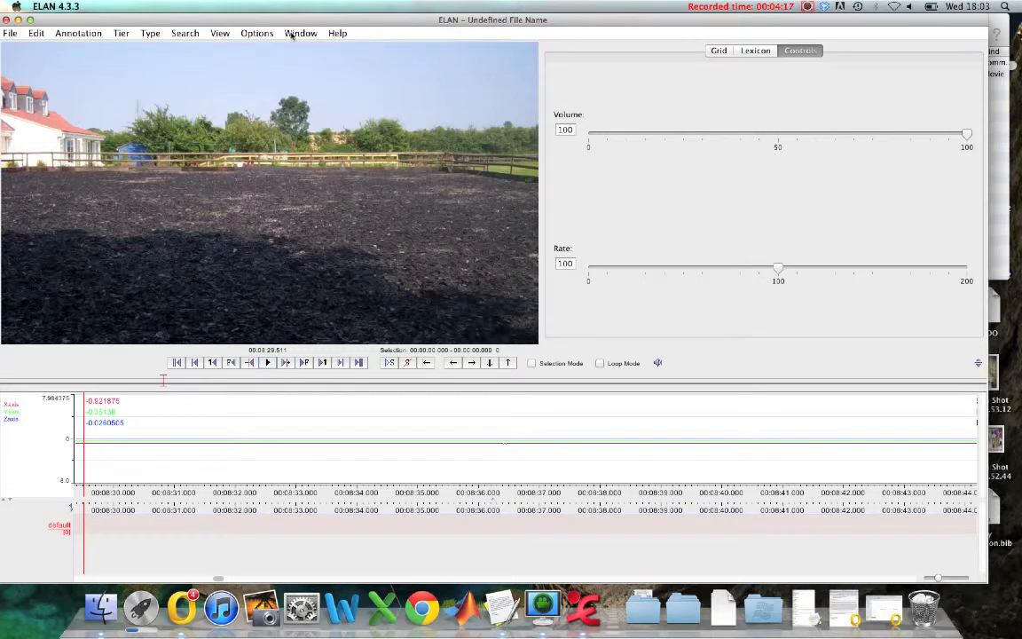
click(257, 33)
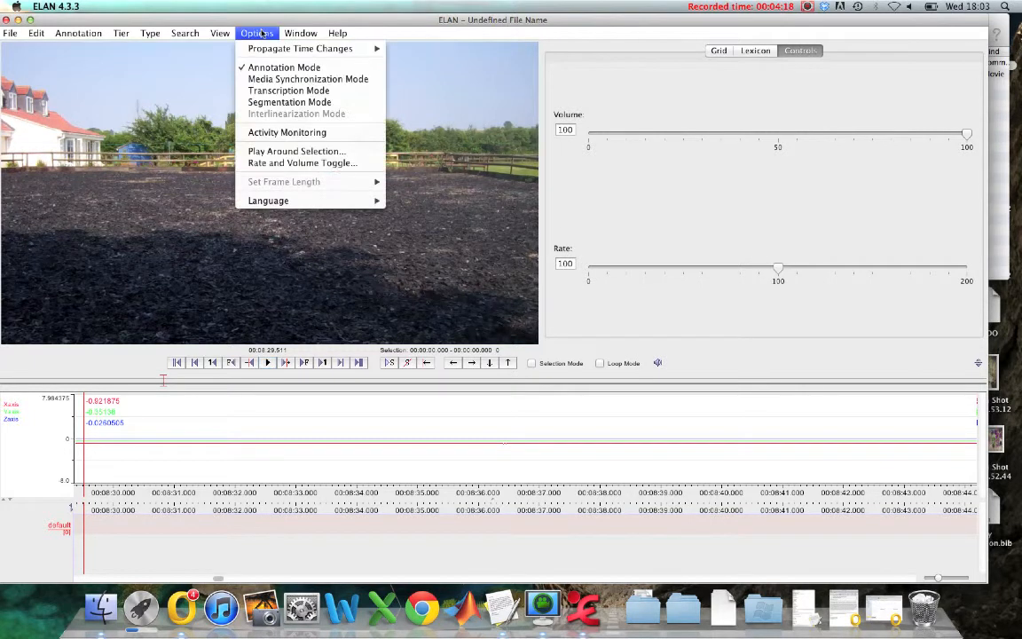
click(281, 79)
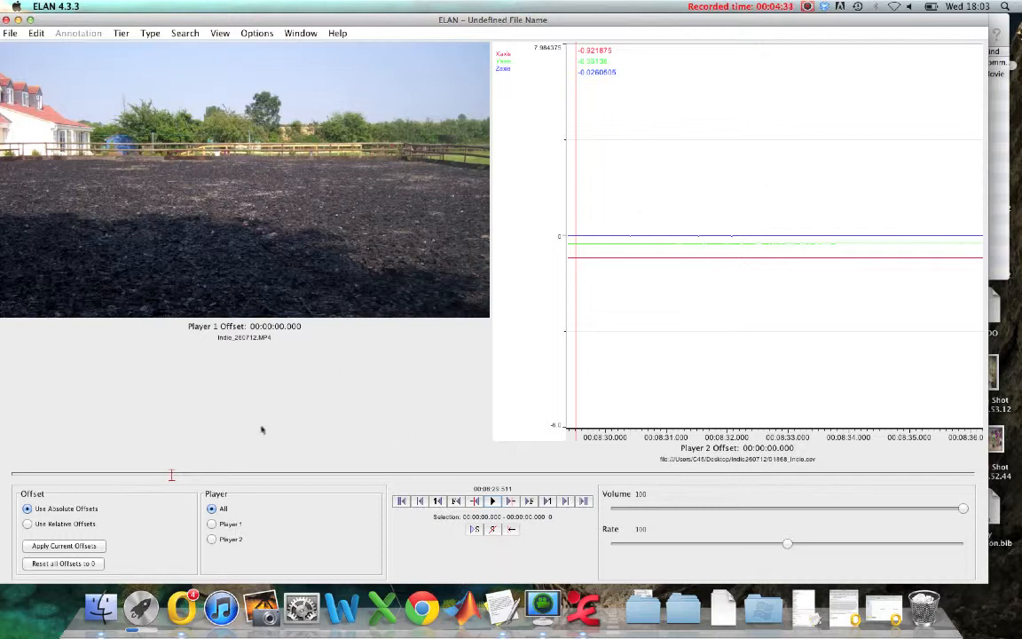
Select Player 1 alone for synchronization and move its video to just under the one-minute mark
click(212, 525)
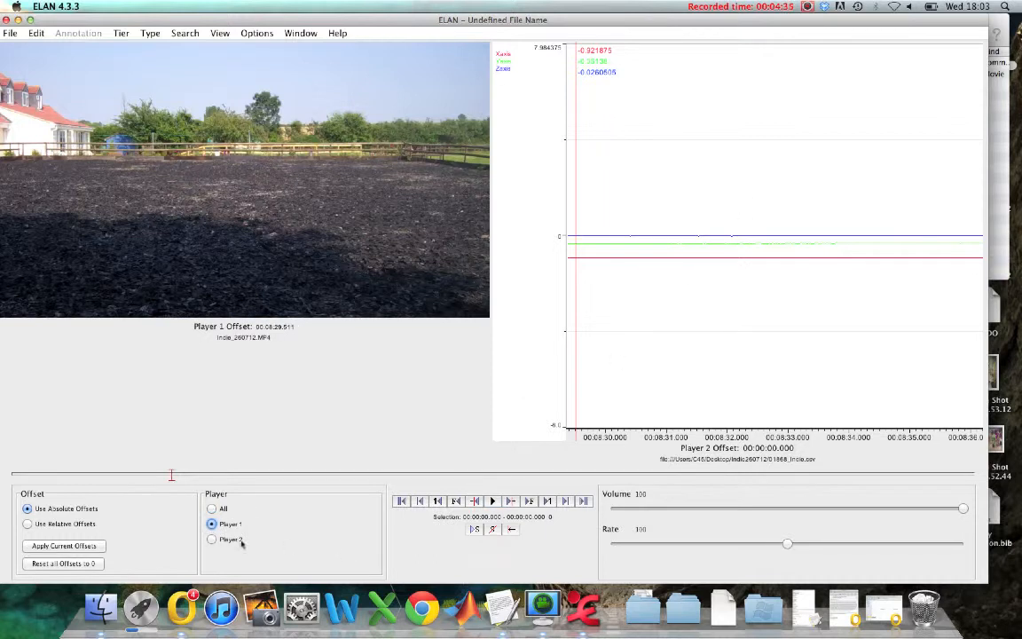
click(212, 540)
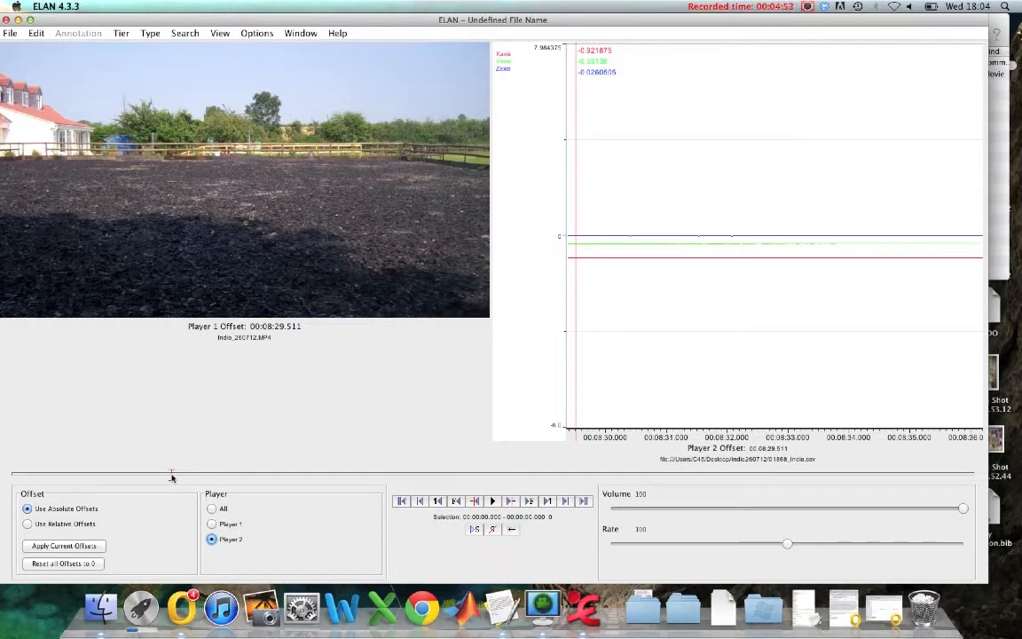
click(210, 526)
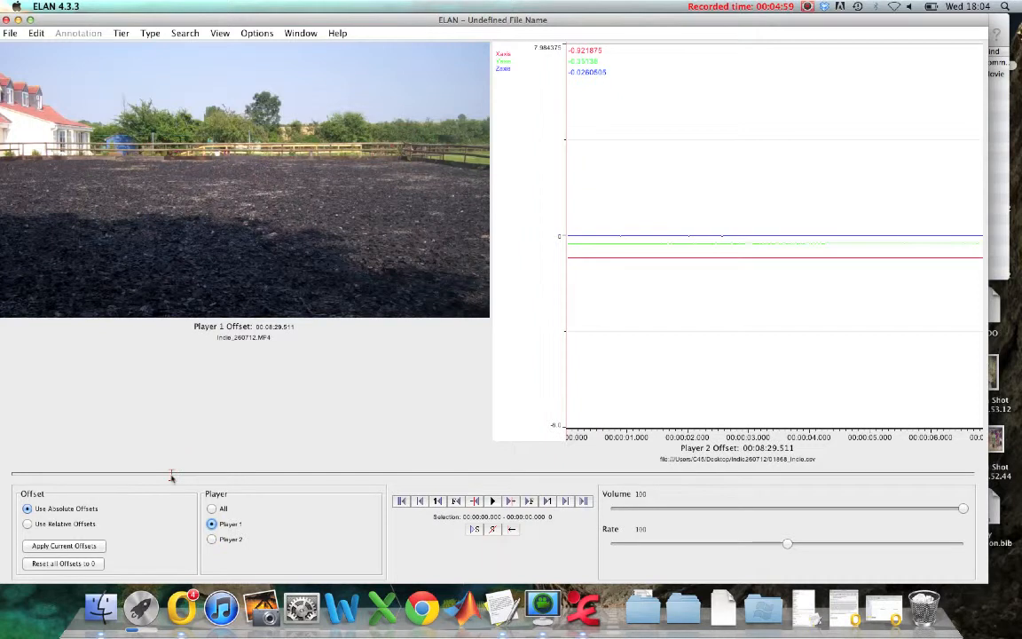
mouse_move(165, 477)
mouse_down()
mouse_move(62, 443)
mouse_move(45, 472)
mouse_move(30, 474)
mouse_up()
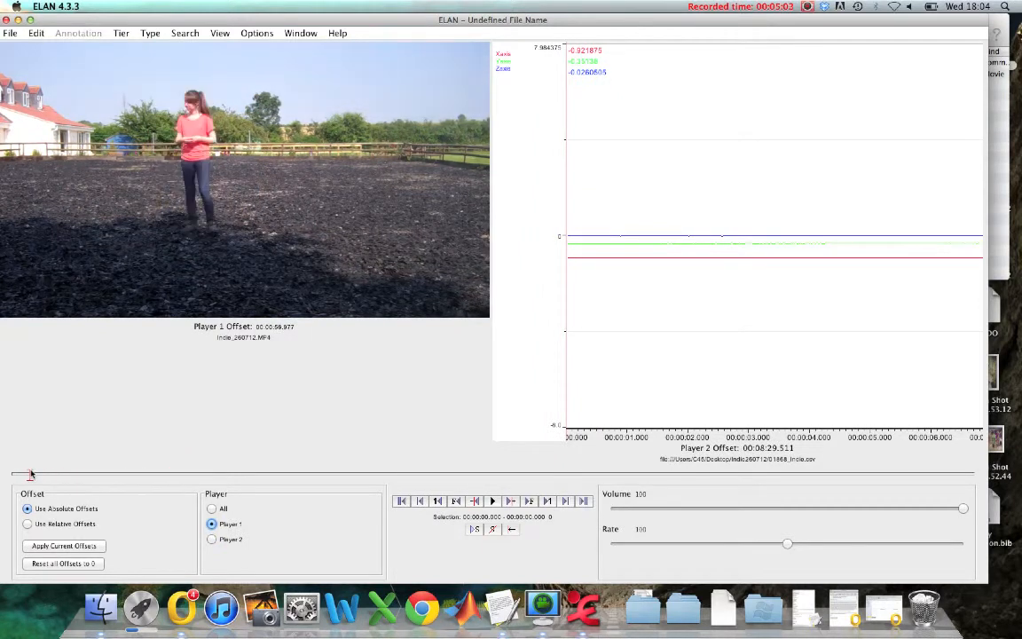
Play the Player 1 video through the hand-clapping sequence to about 00:01:24
click(493, 502)
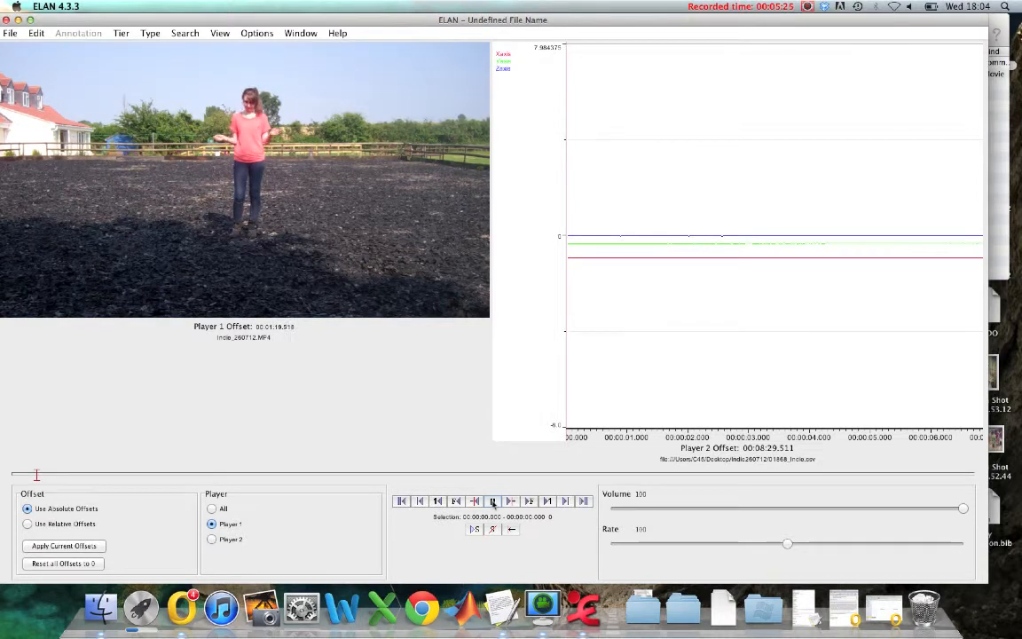
click(493, 503)
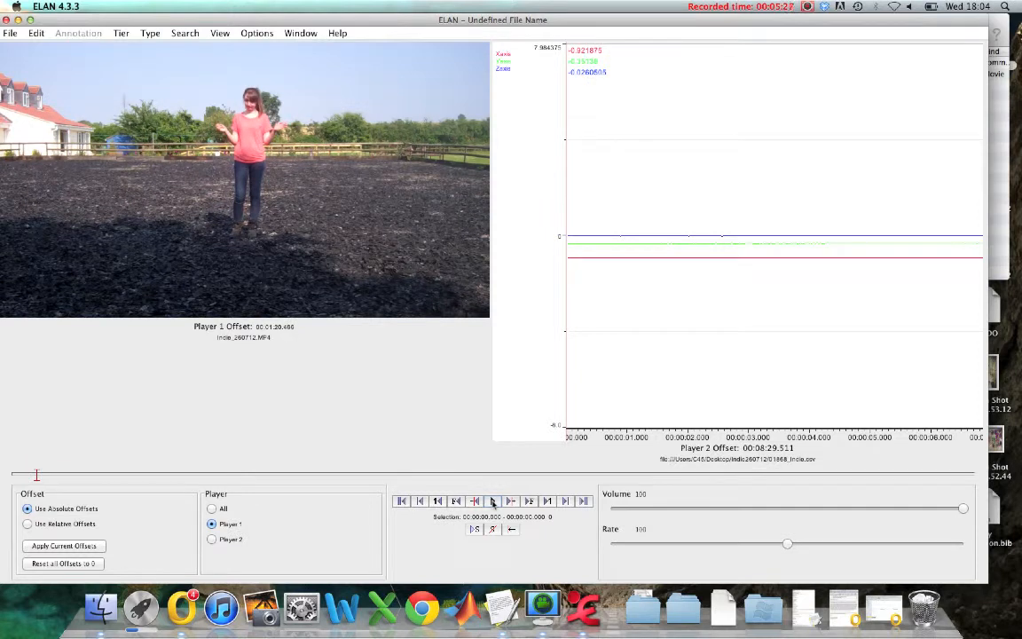
click(493, 503)
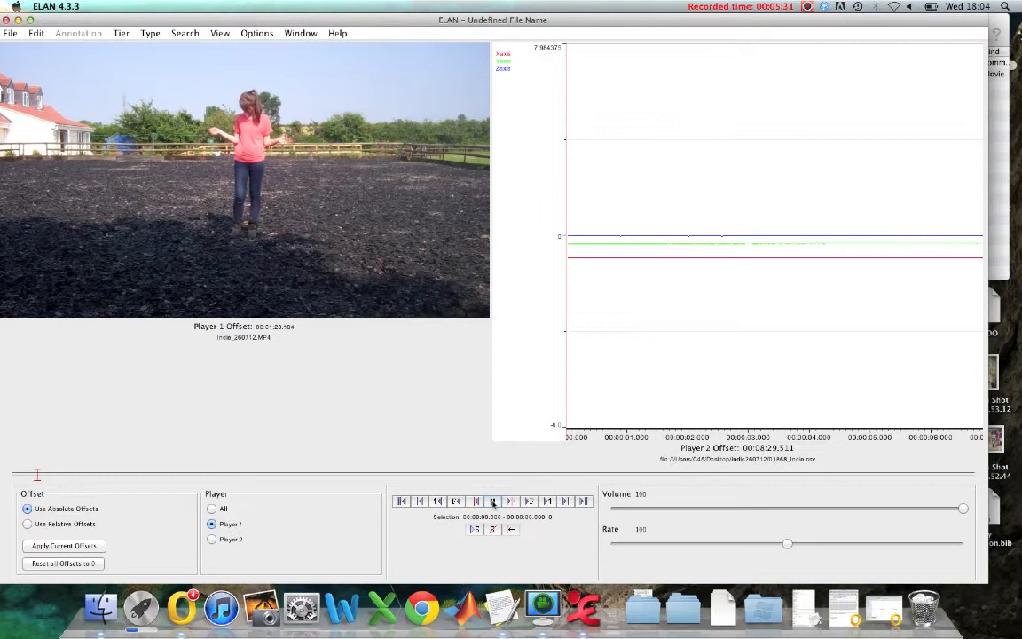
click(493, 503)
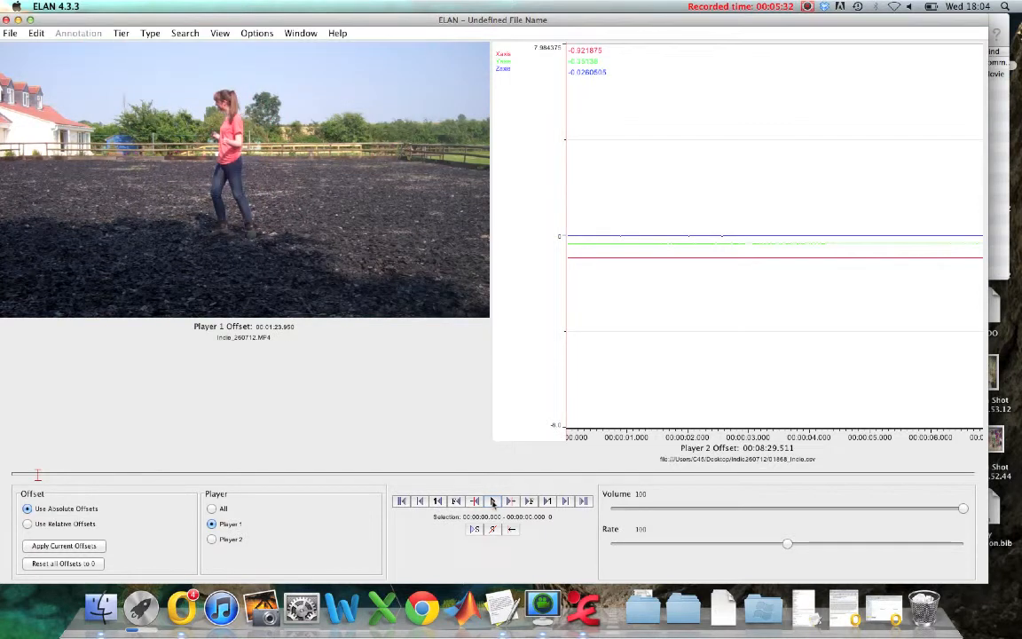
Rewind the video in one-second steps to about 00:01:05 and play it to the first clap at about 00:01:20
click(438, 502)
click(438, 503)
click(437, 502)
click(437, 502)
click(437, 502)
click(438, 502)
click(438, 502)
click(438, 503)
click(437, 502)
click(437, 502)
click(438, 502)
click(438, 502)
click(437, 502)
click(437, 502)
click(438, 503)
click(437, 503)
click(437, 502)
click(437, 502)
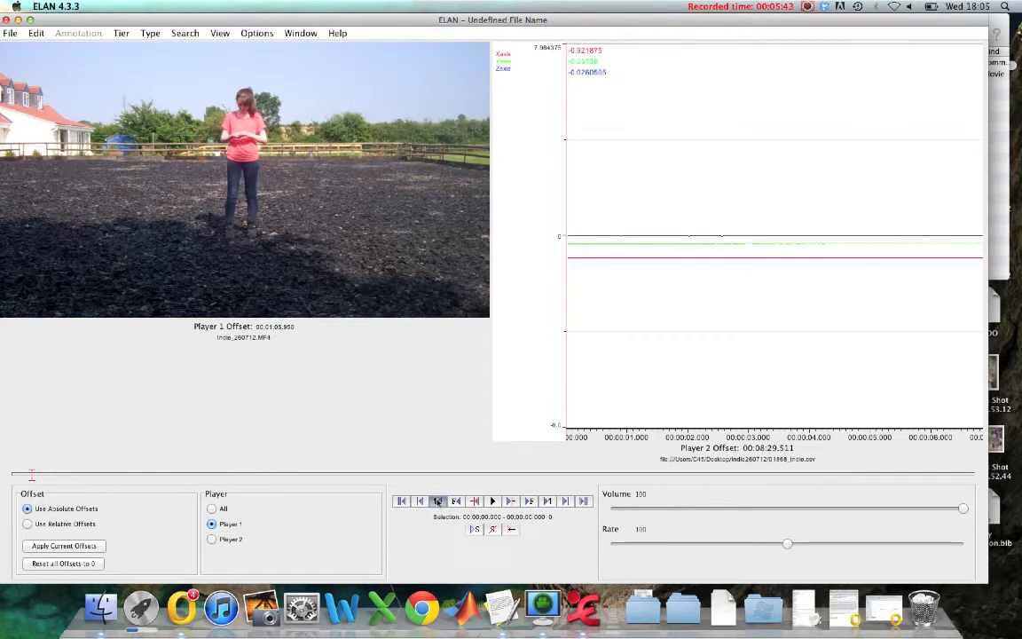
click(438, 503)
click(492, 503)
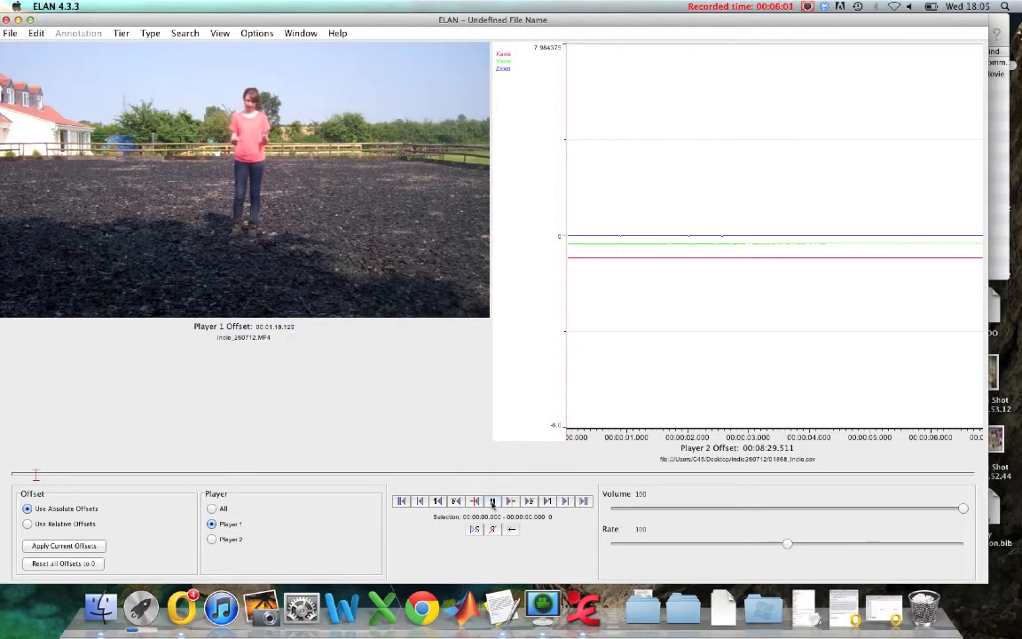
click(493, 502)
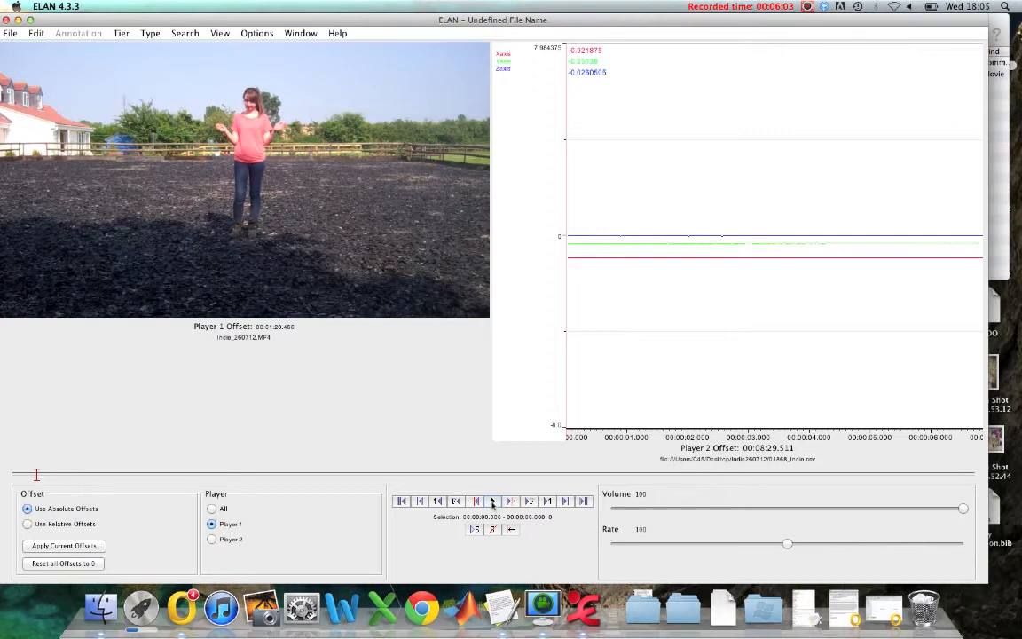
Move the Player 1 video back frame by frame to 00:01:20.210, where the hands meet in the first clap
click(455, 502)
click(455, 502)
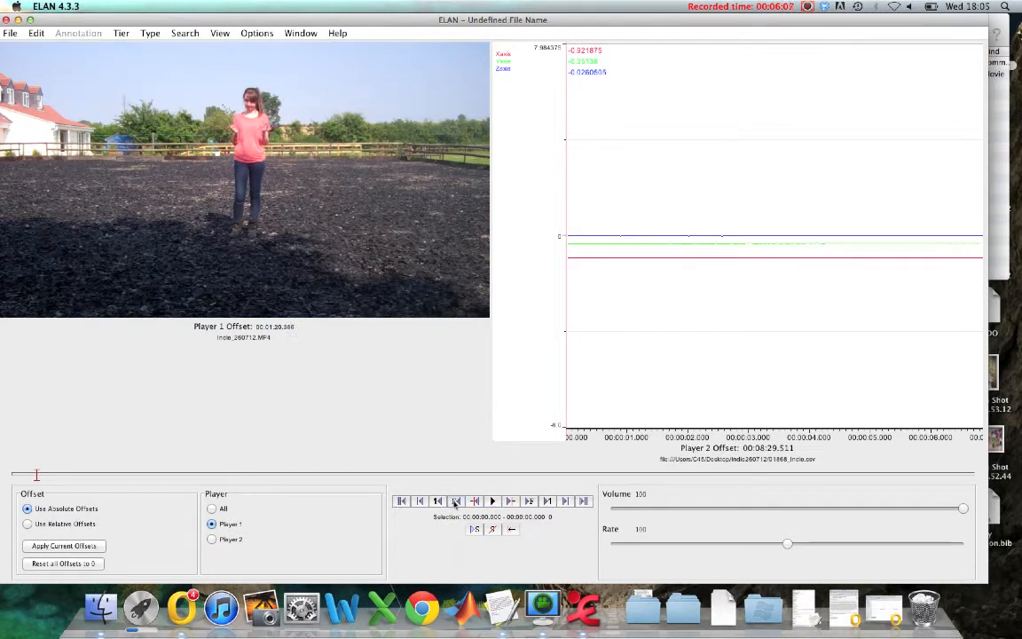
click(455, 503)
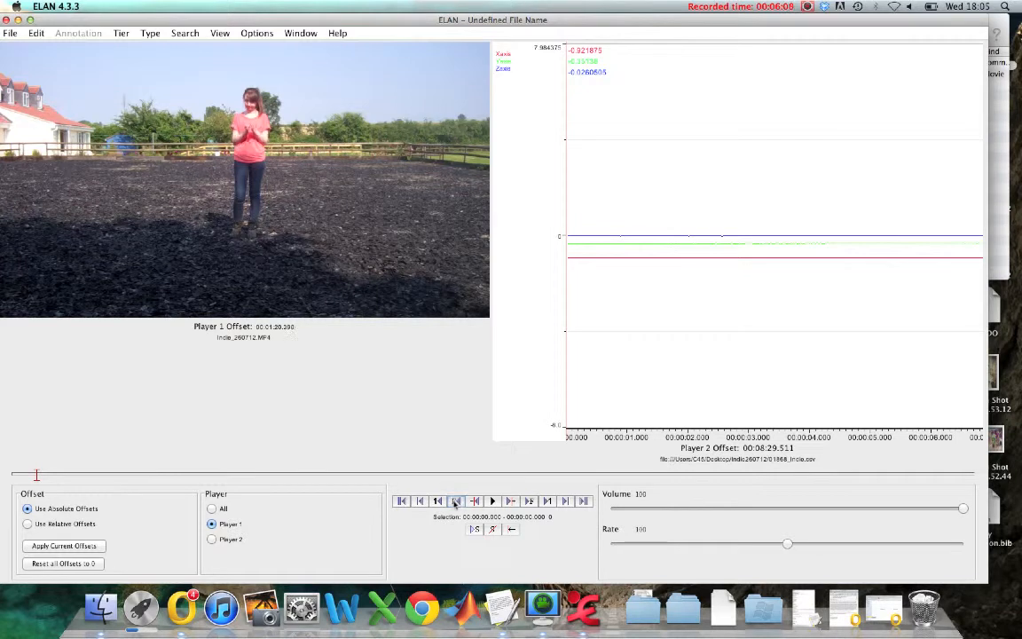
click(455, 502)
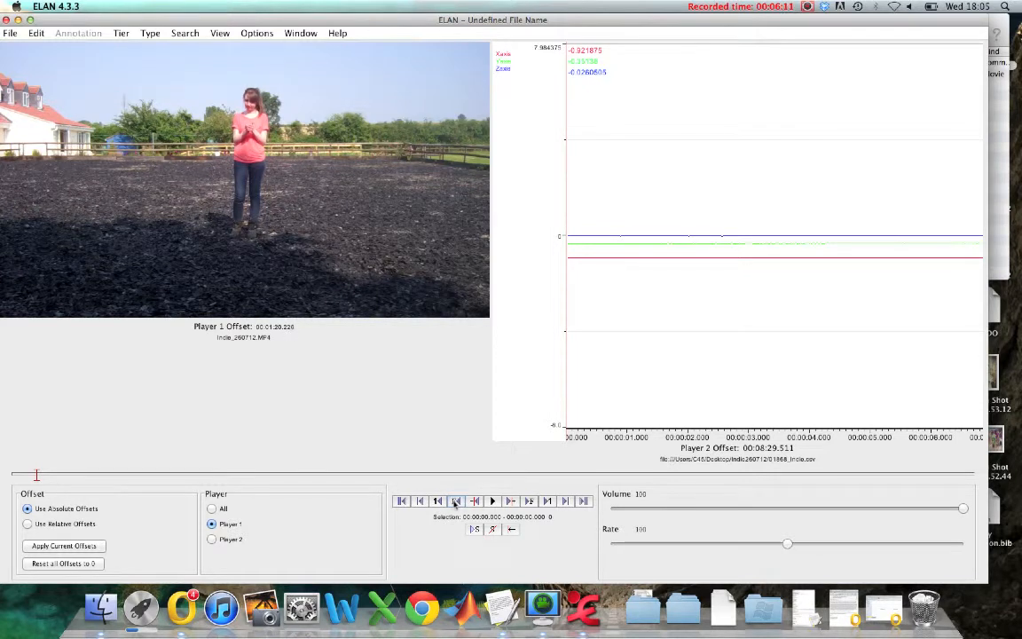
click(455, 502)
Select Player 2 alone and move its sensor tracks to about 00:02:06, just past the burst of clap spikes
click(212, 540)
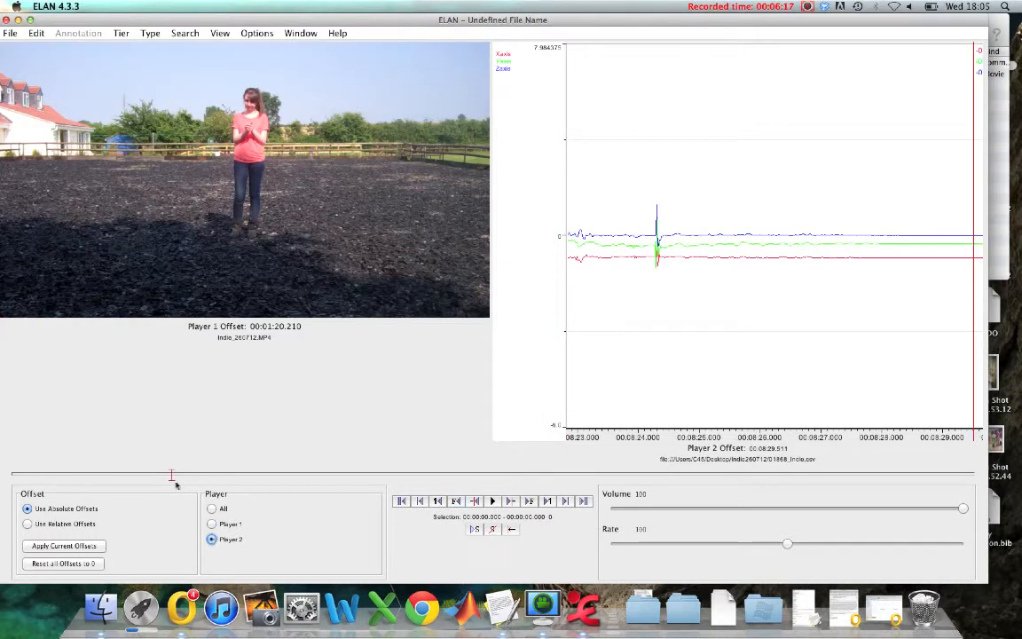
drag(171, 476, 171, 476)
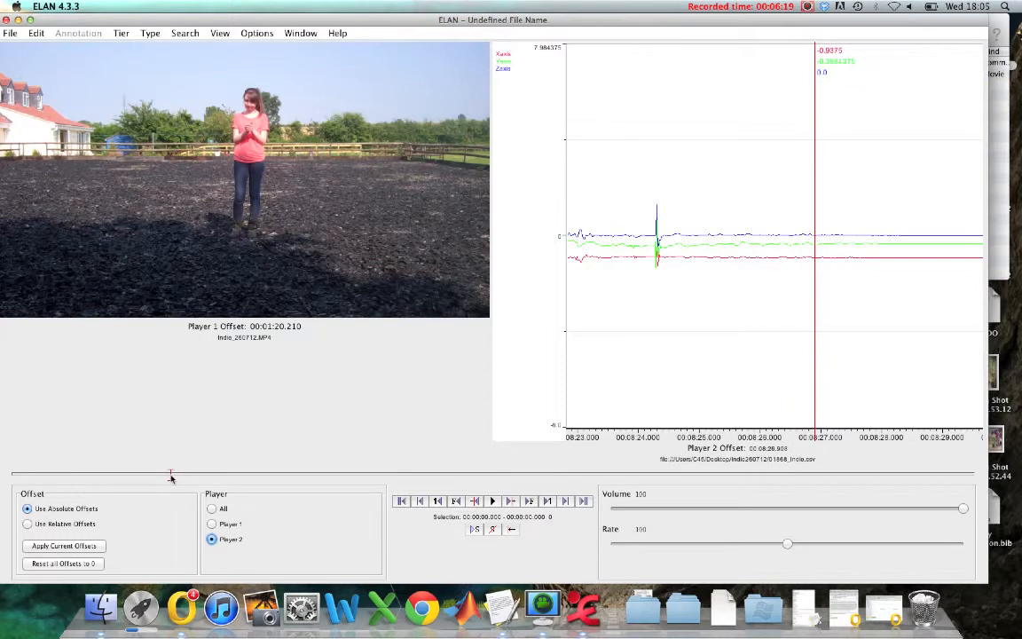
click(712, 223)
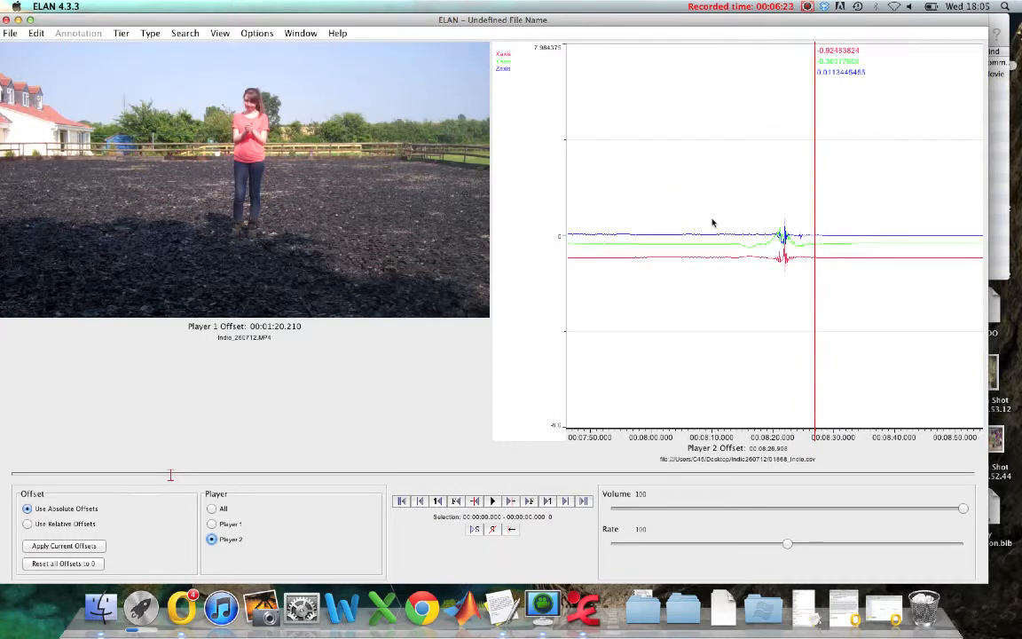
drag(171, 479, 51, 475)
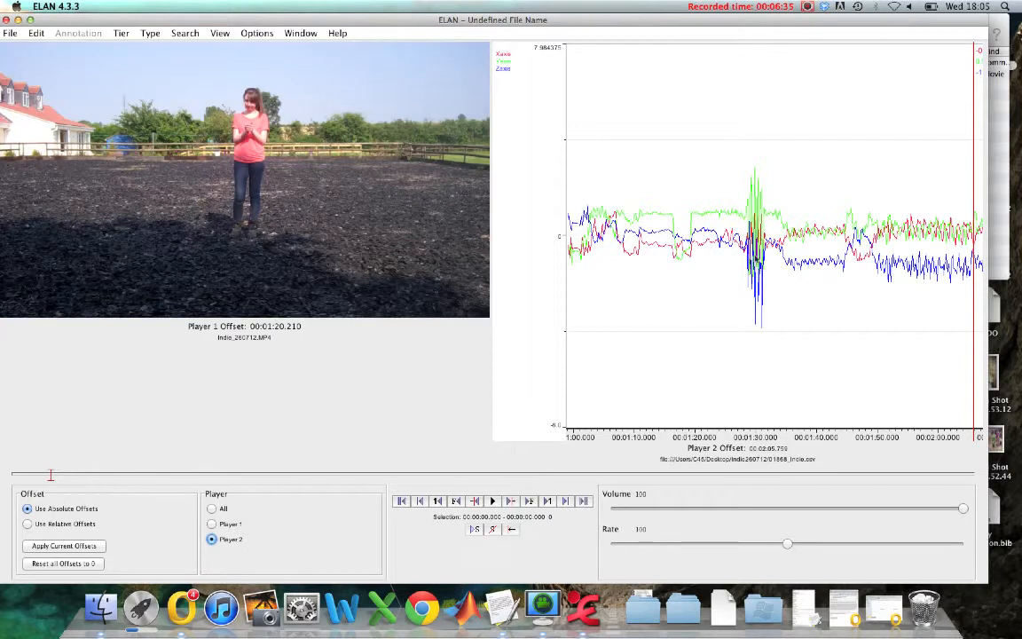
Place the Player 2 playhead on the first clap spike at 00:01:28.546 and apply the current offsets of both players
click(747, 252)
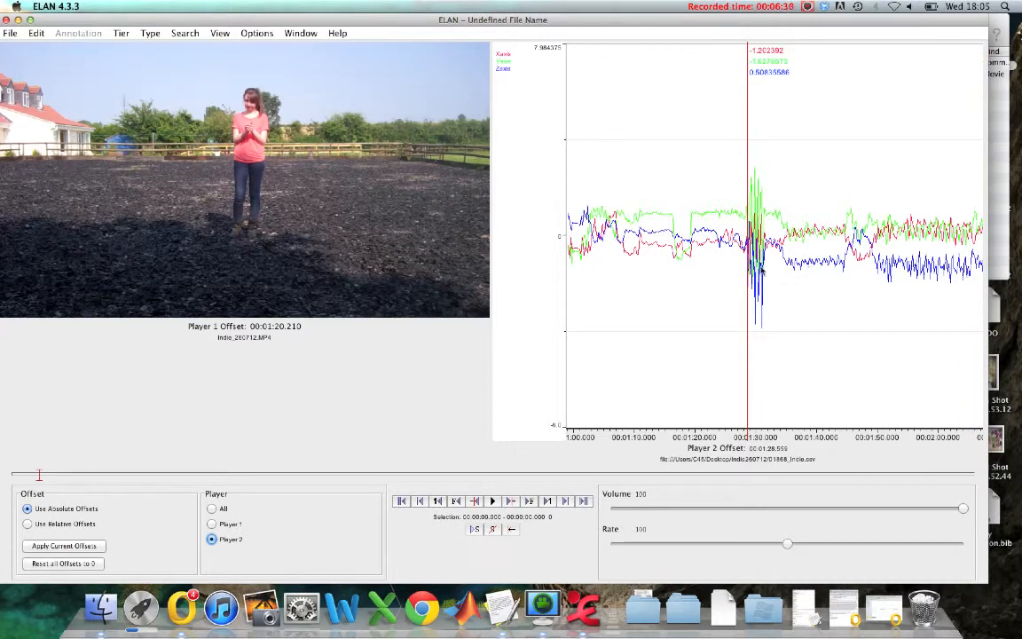
scroll(762, 270, up, 3)
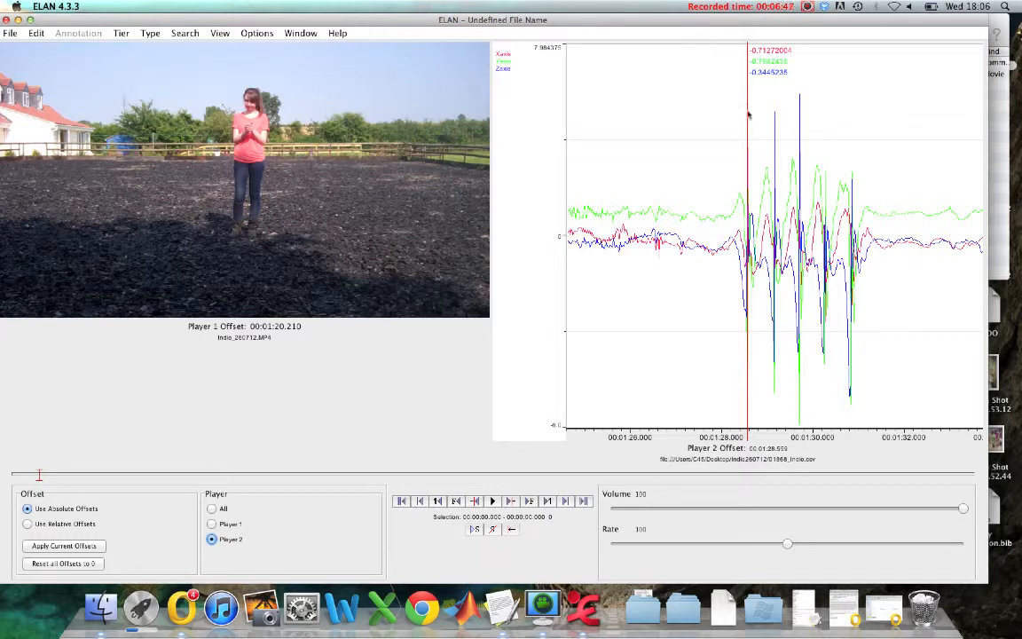
drag(765, 133, 748, 163)
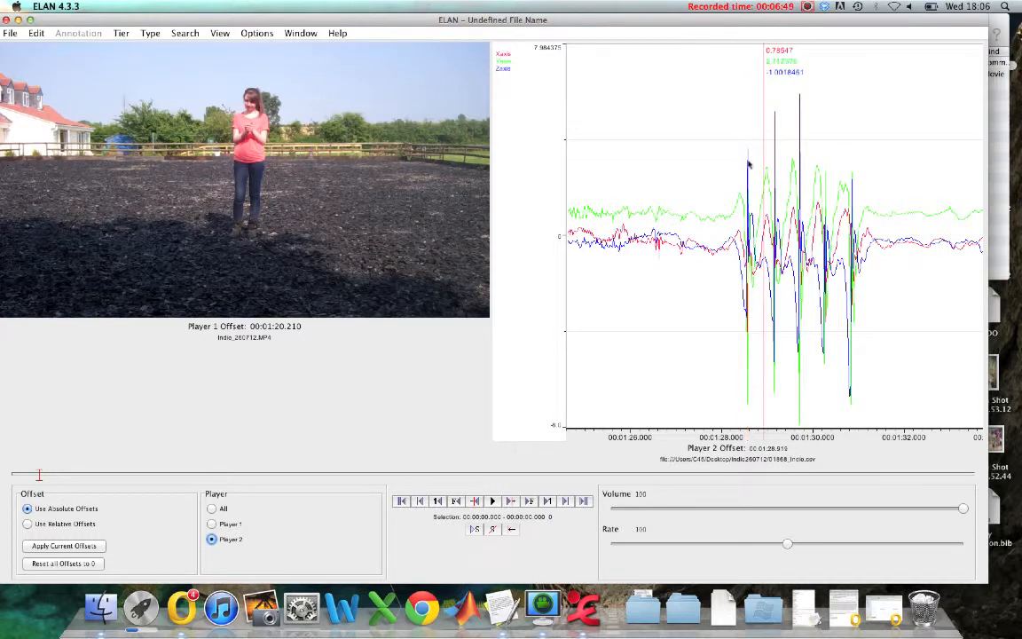
click(748, 407)
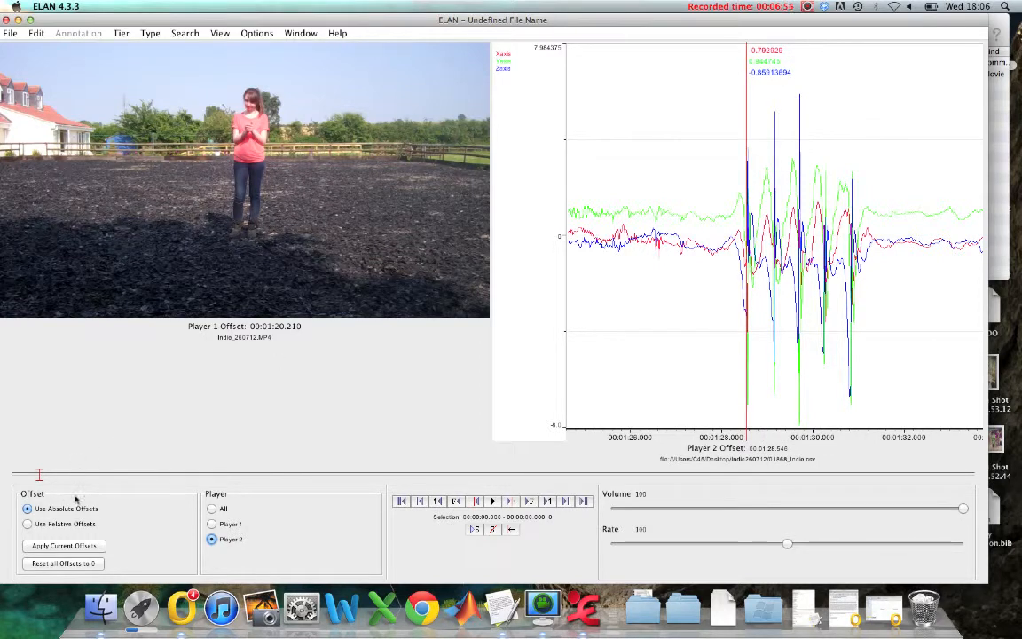
click(64, 546)
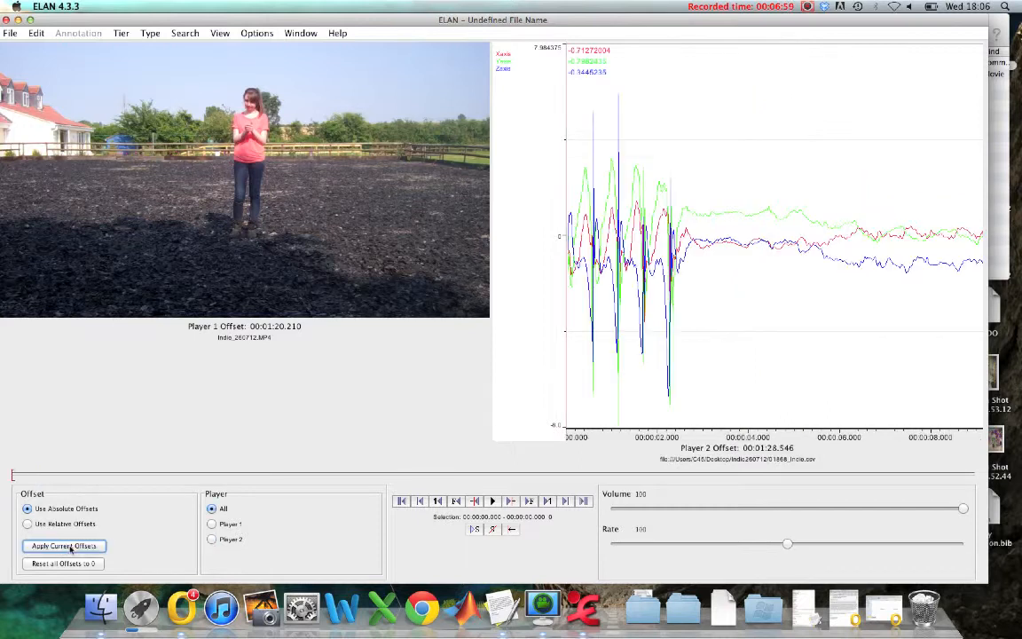
Check the synchronization by comparing the video with the four remaining clap spikes in the tracks
click(593, 133)
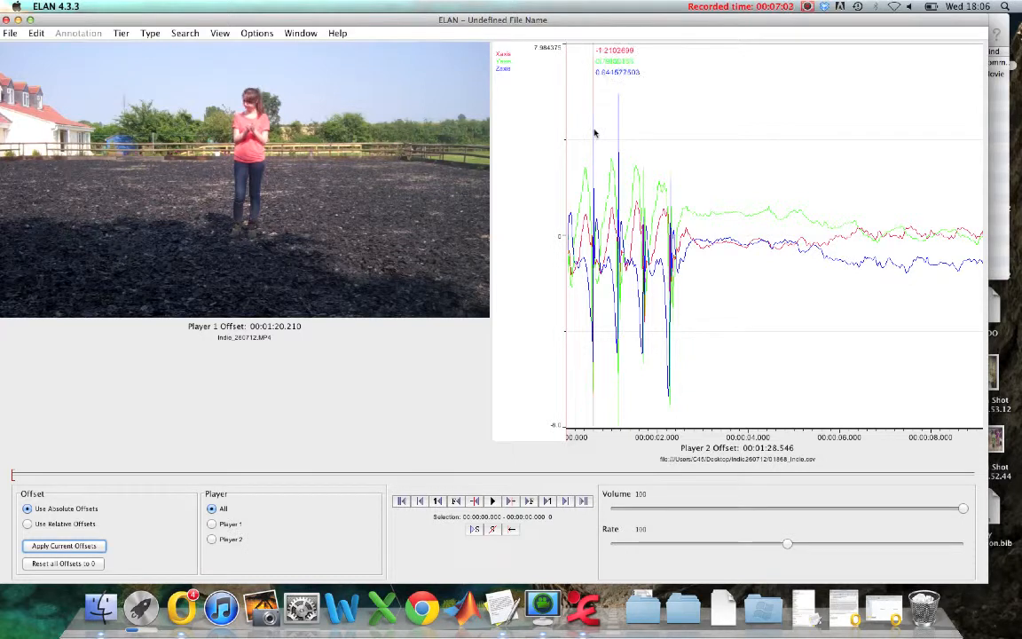
click(619, 133)
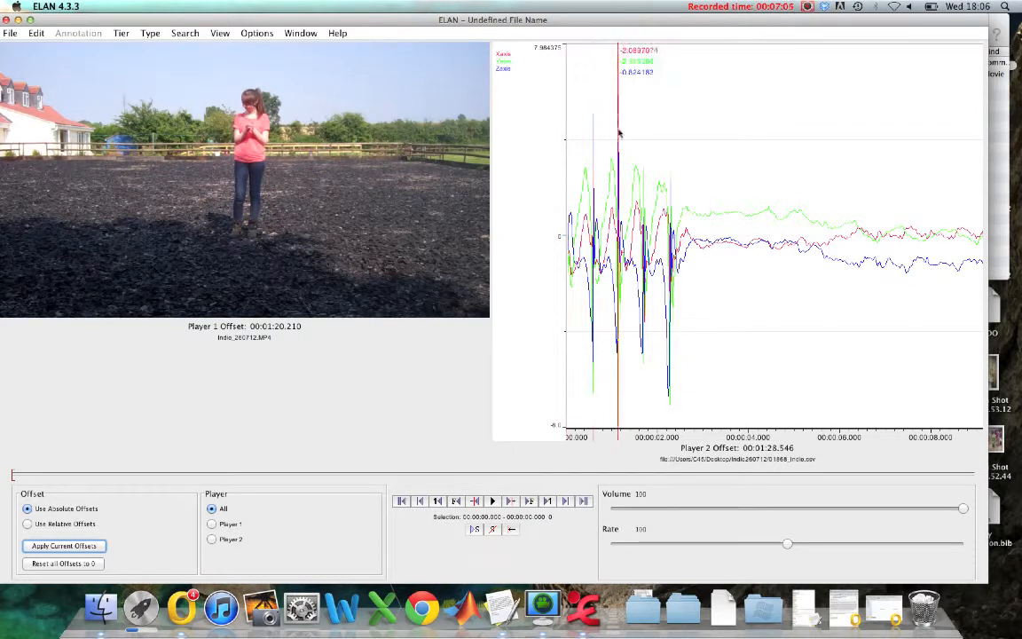
click(640, 346)
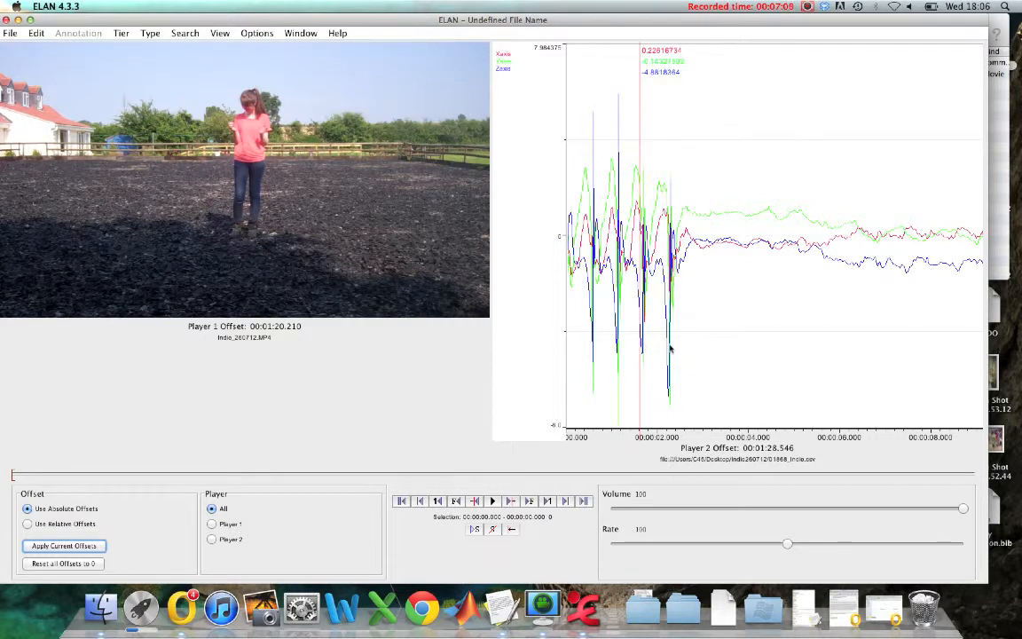
click(670, 349)
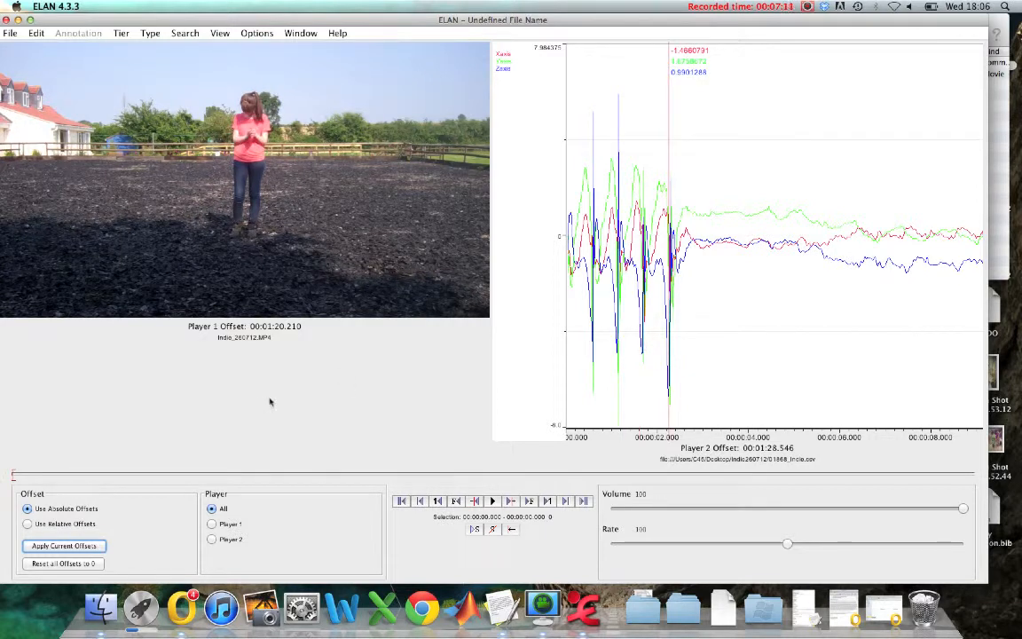
Switch to Annotation Mode and inspect the synchronized video and tracks at about 00:12:15, 00:12:04 and 00:16:36
click(262, 33)
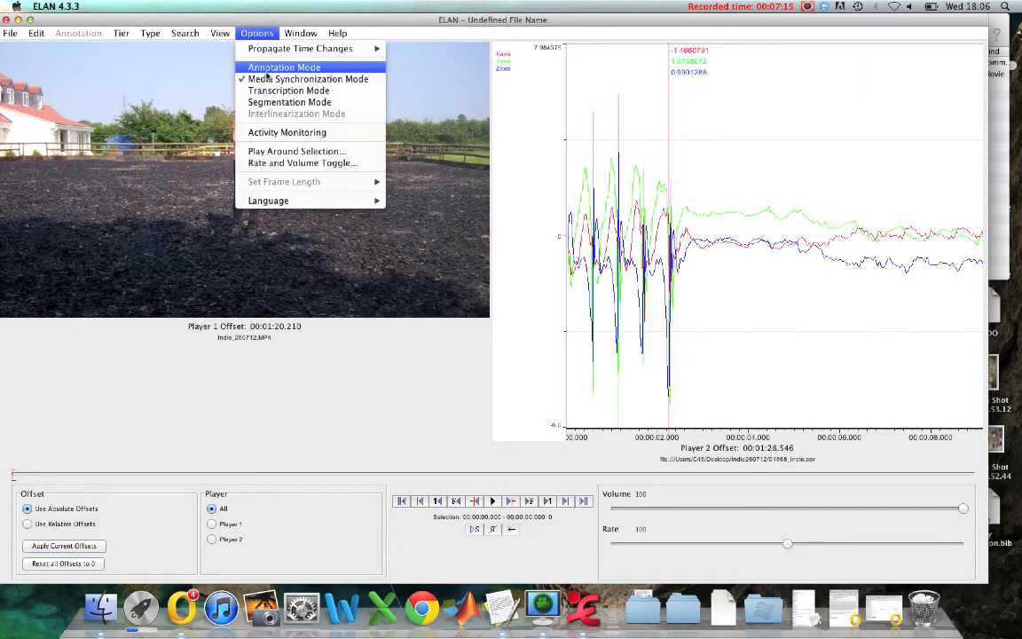
click(283, 68)
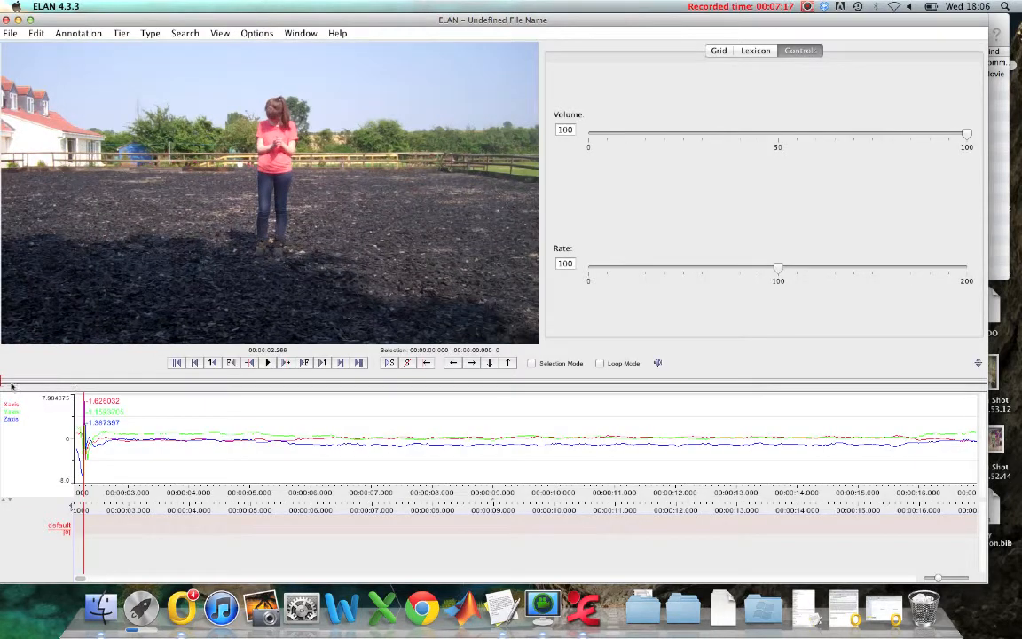
drag(4, 381, 244, 384)
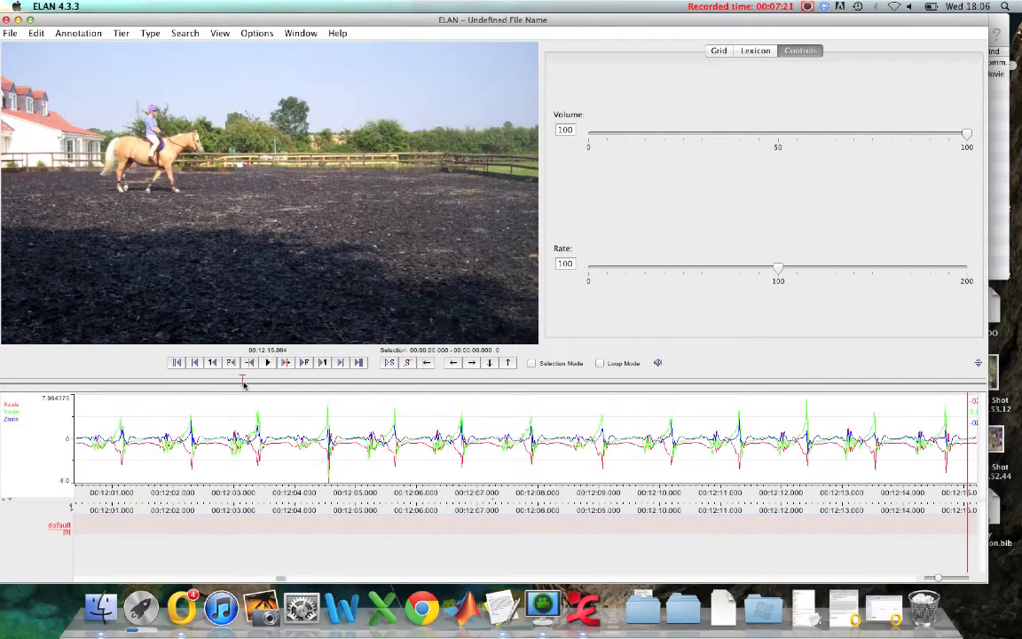
click(330, 427)
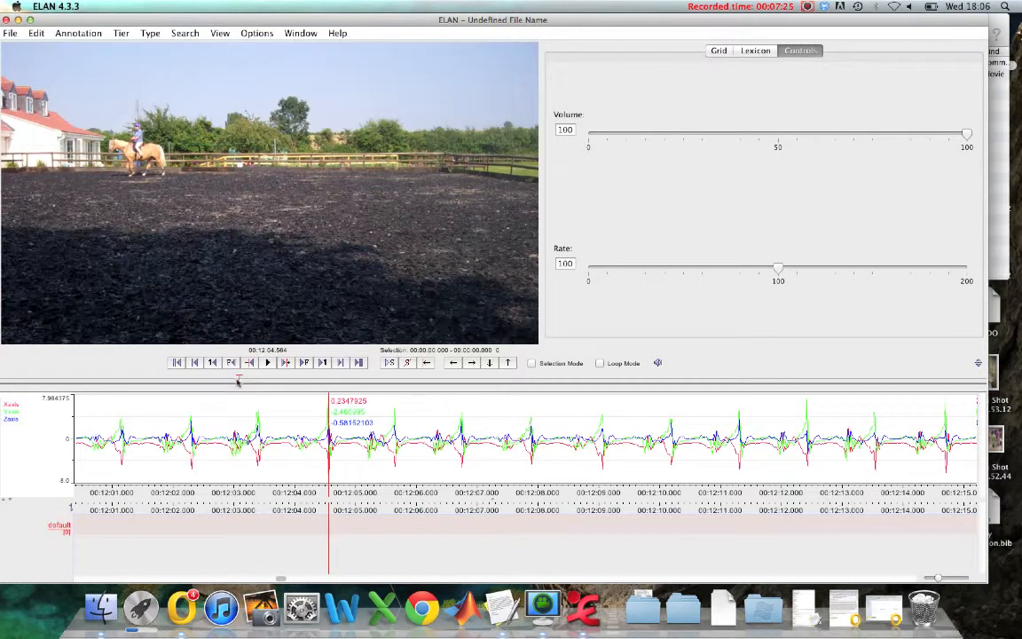
drag(241, 382, 328, 382)
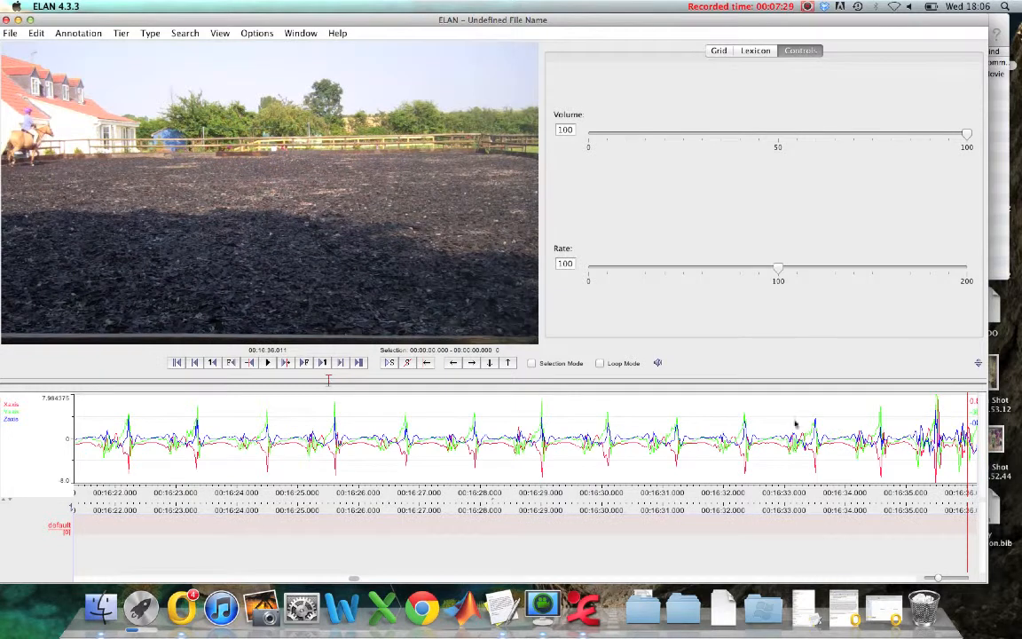
Enlarge the tier area below the video and add a new tier named walking with the default-lt linguistic type
drag(978, 361, 978, 263)
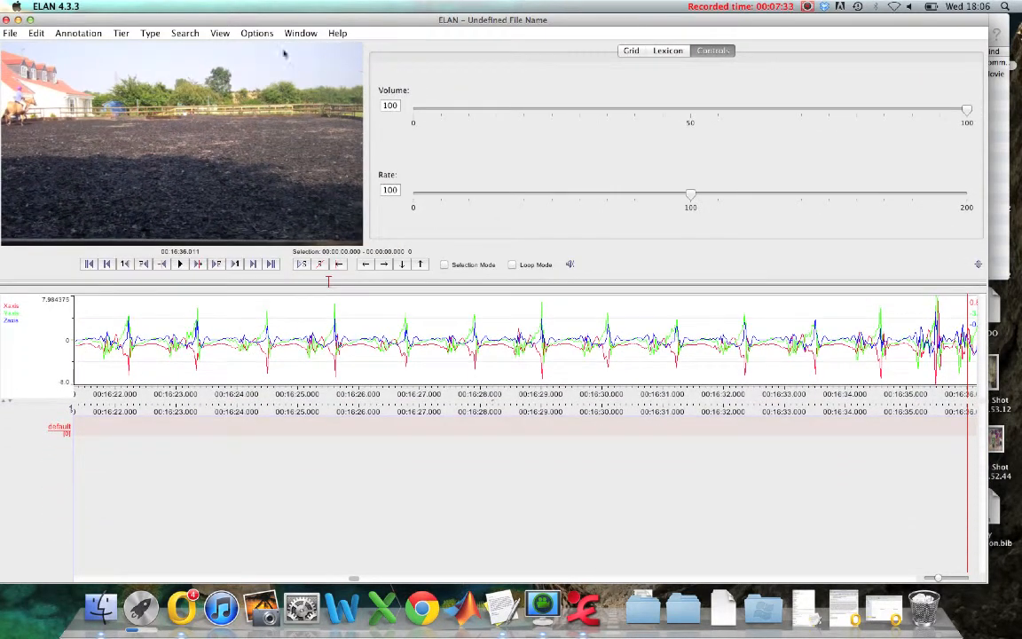
click(120, 33)
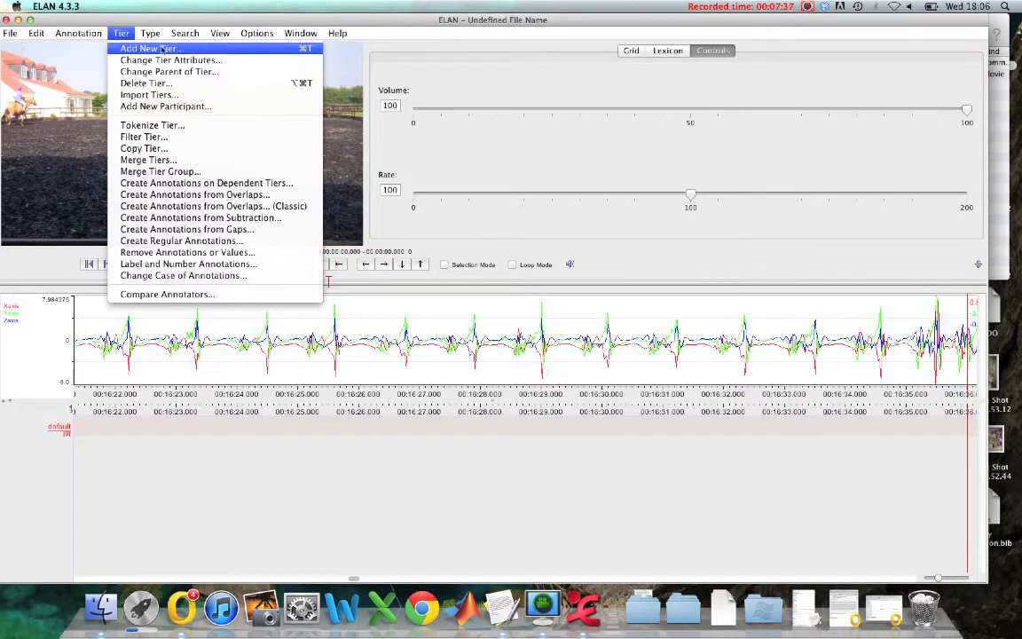
click(151, 48)
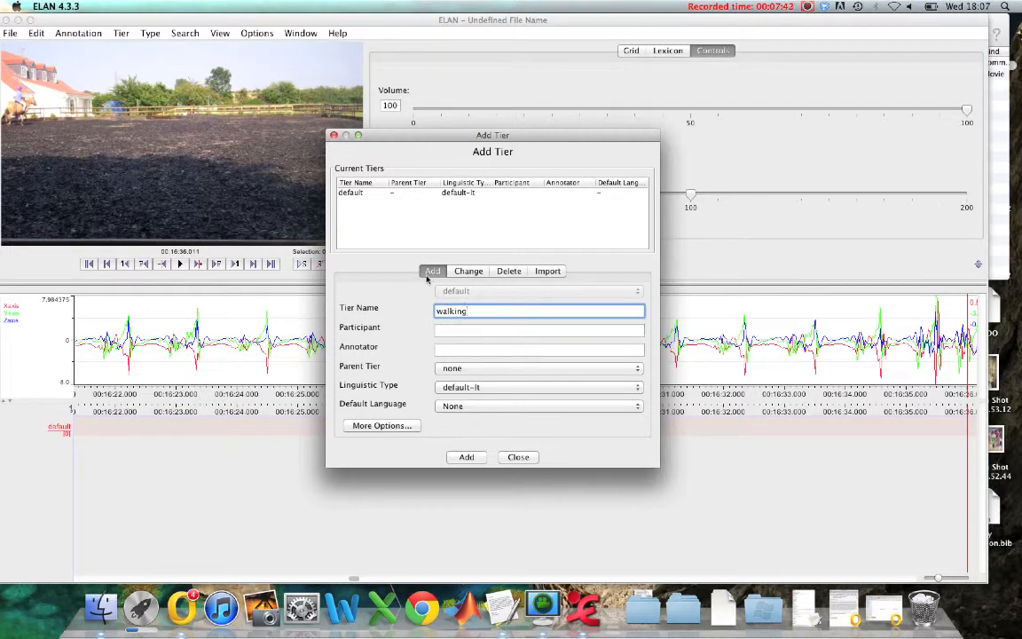
click(466, 457)
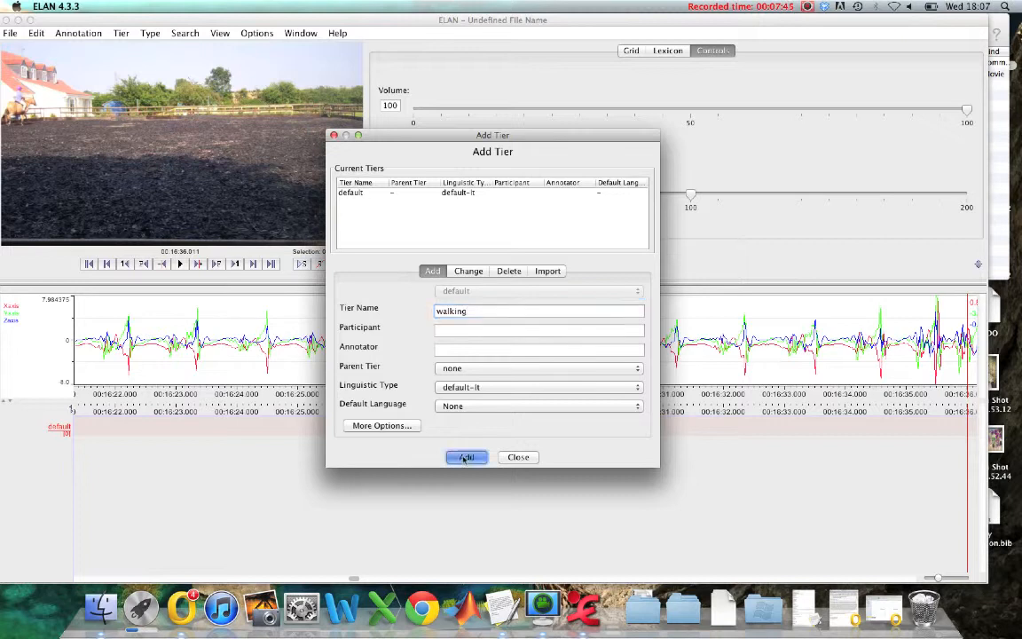
click(516, 457)
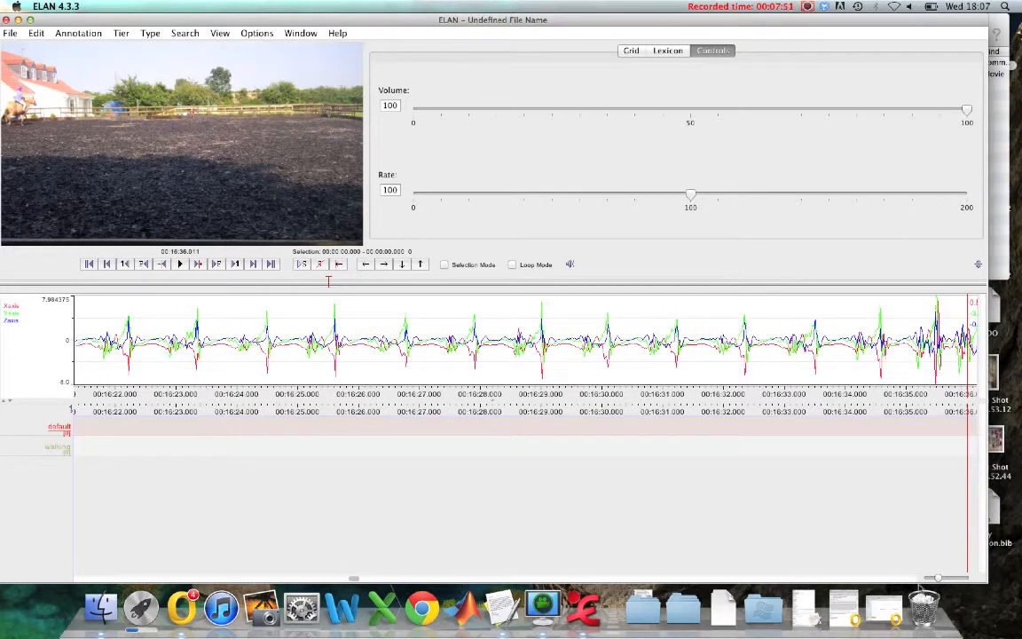
Play the video from about 00:10:59 and pause it at about 00:11:13, where the horse and rider are in view
drag(939, 578, 923, 578)
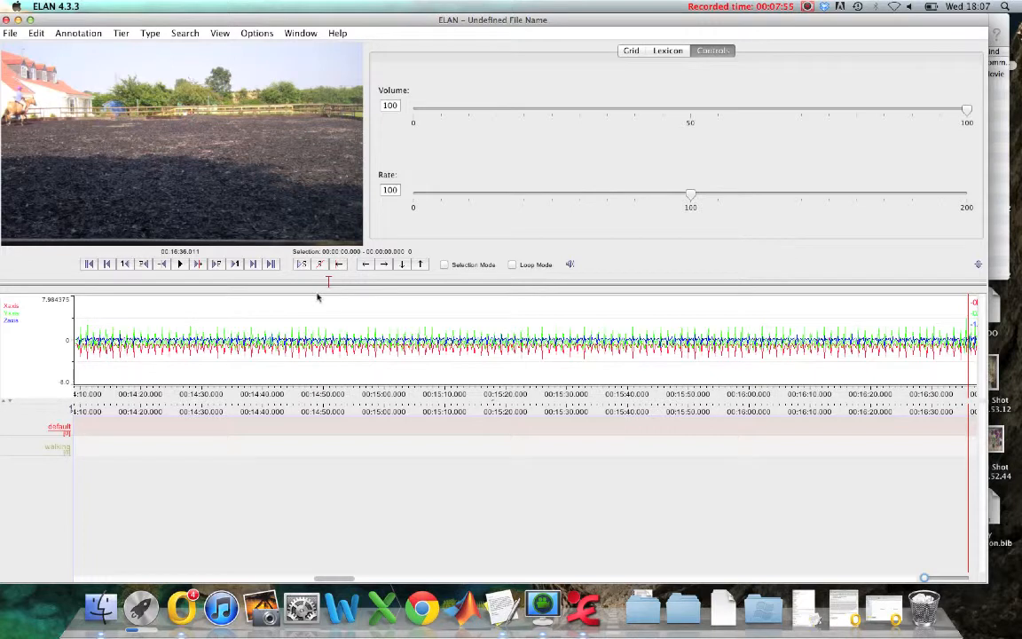
drag(328, 282, 216, 276)
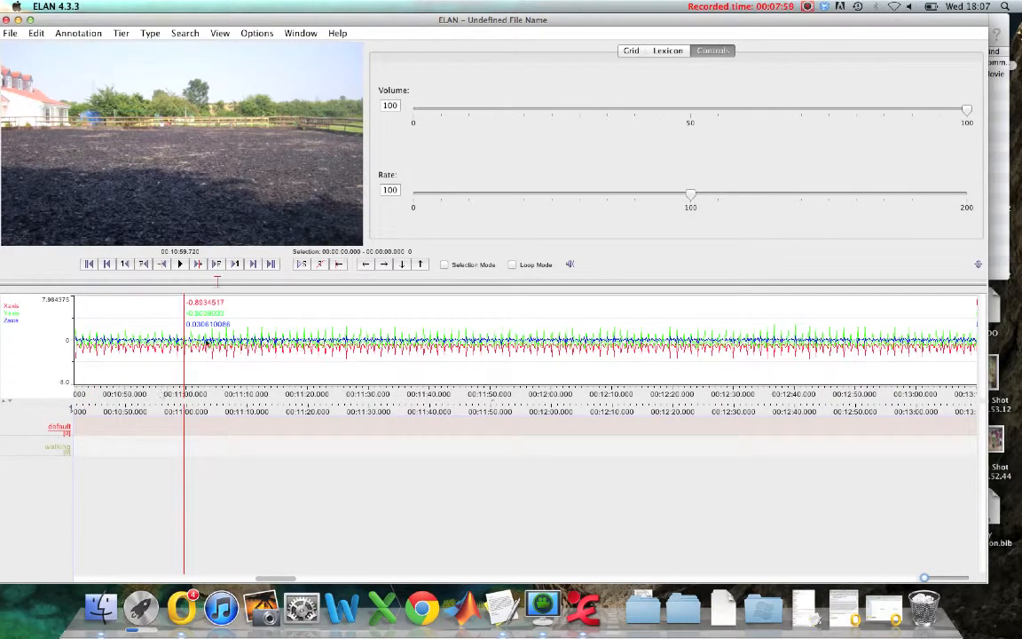
click(179, 264)
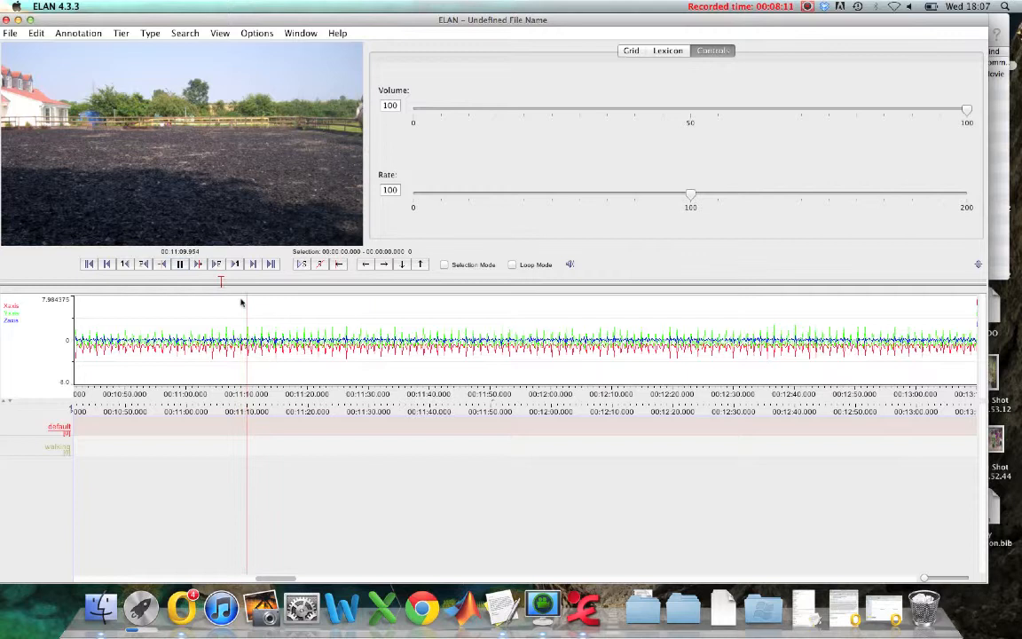
click(181, 264)
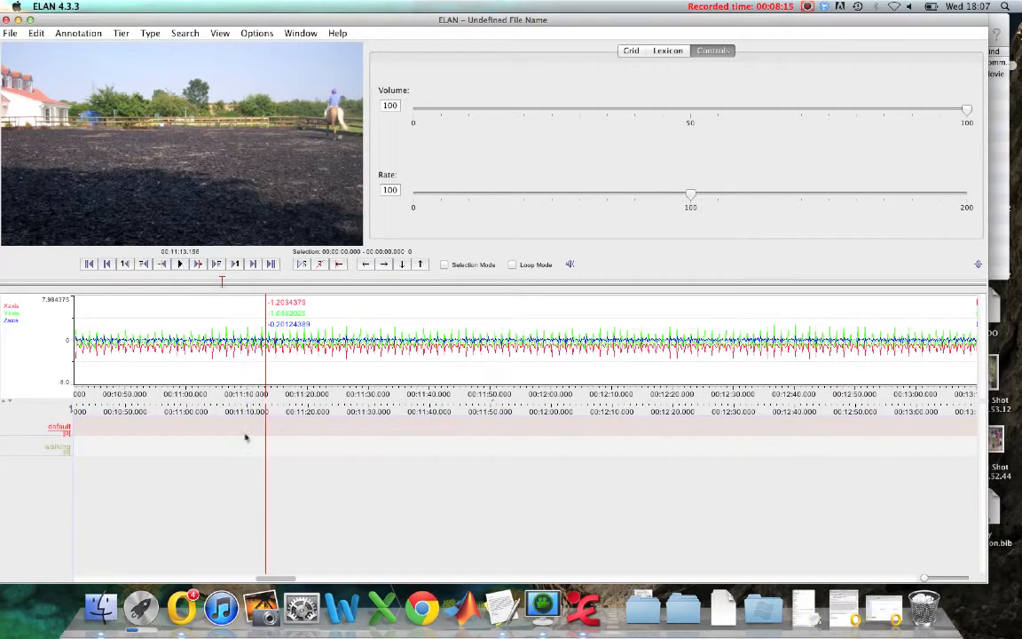
Create an empty annotation on the walking tier spanning about 00:11:13 to 00:11:34
drag(265, 446, 396, 453)
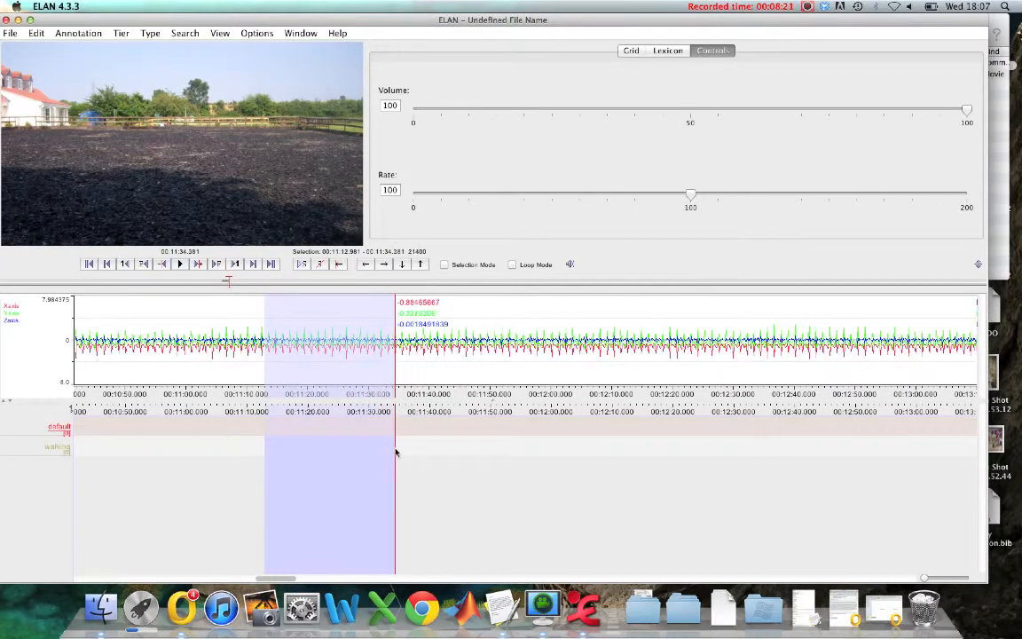
right_click(321, 453)
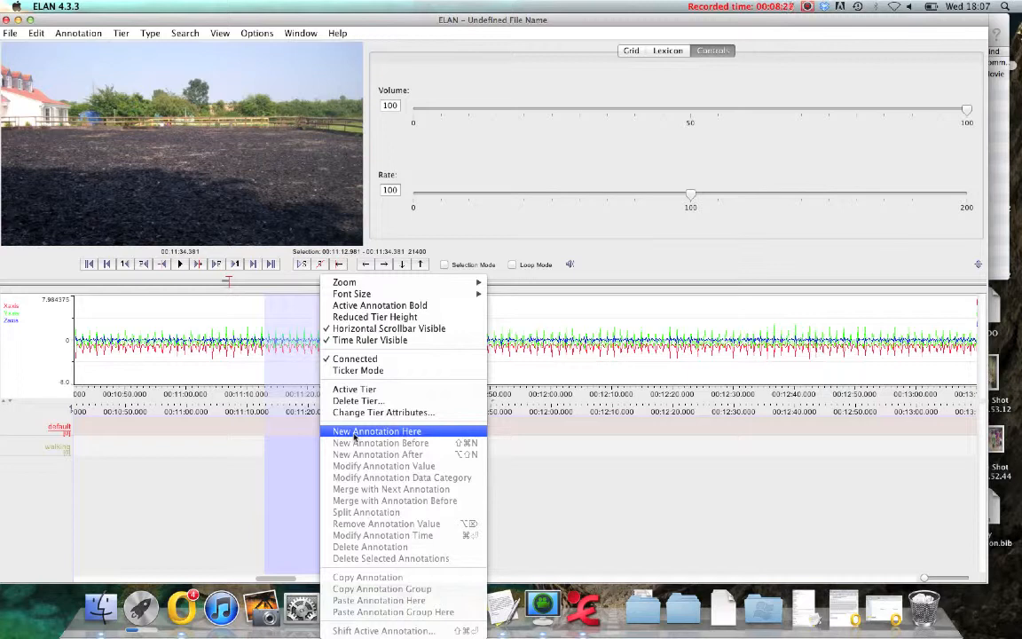
click(354, 432)
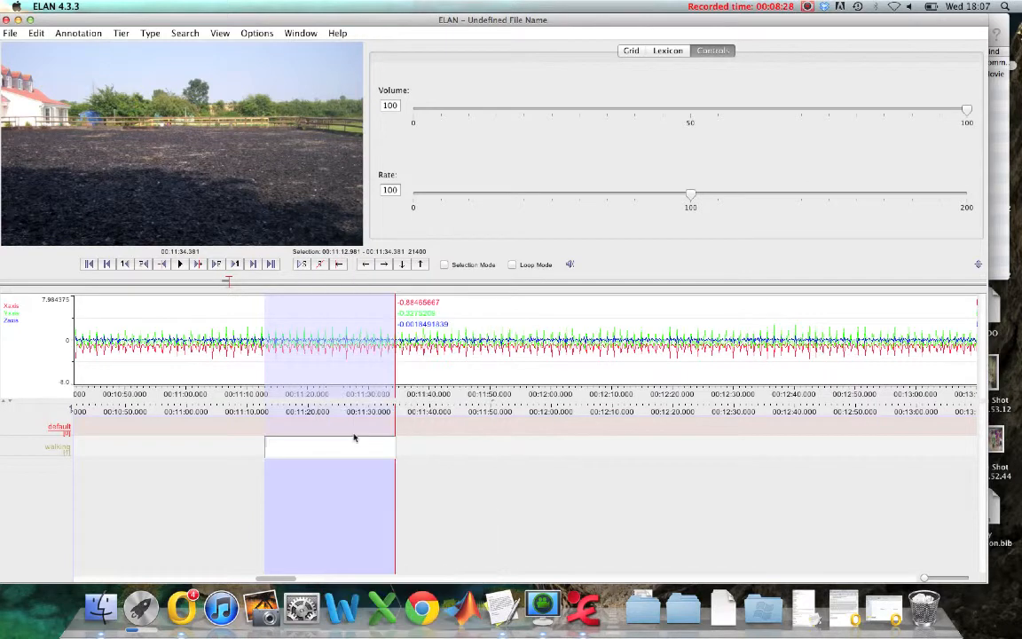
click(439, 450)
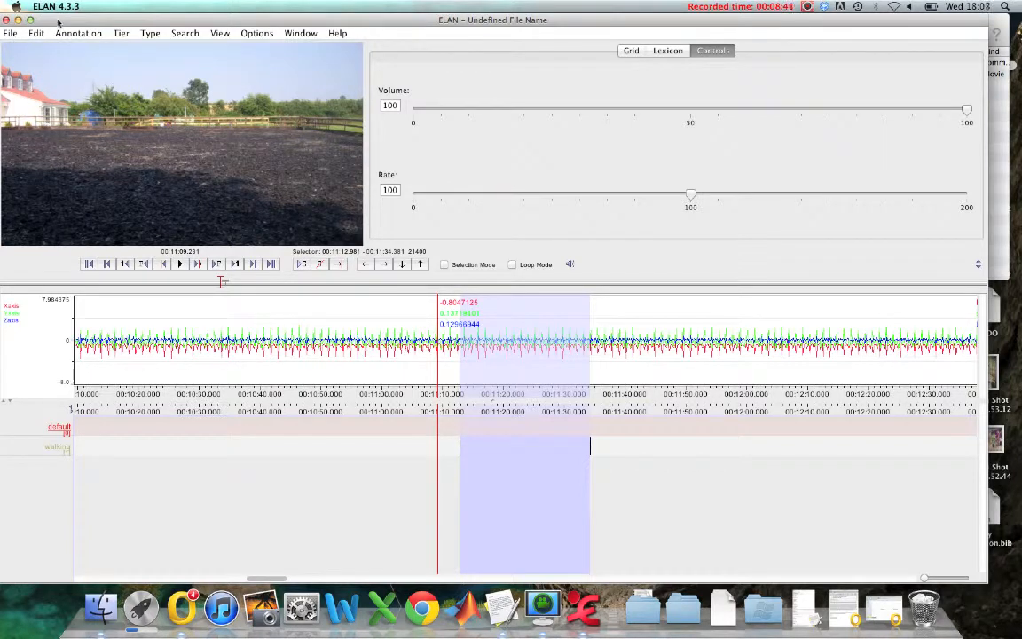
click(13, 34)
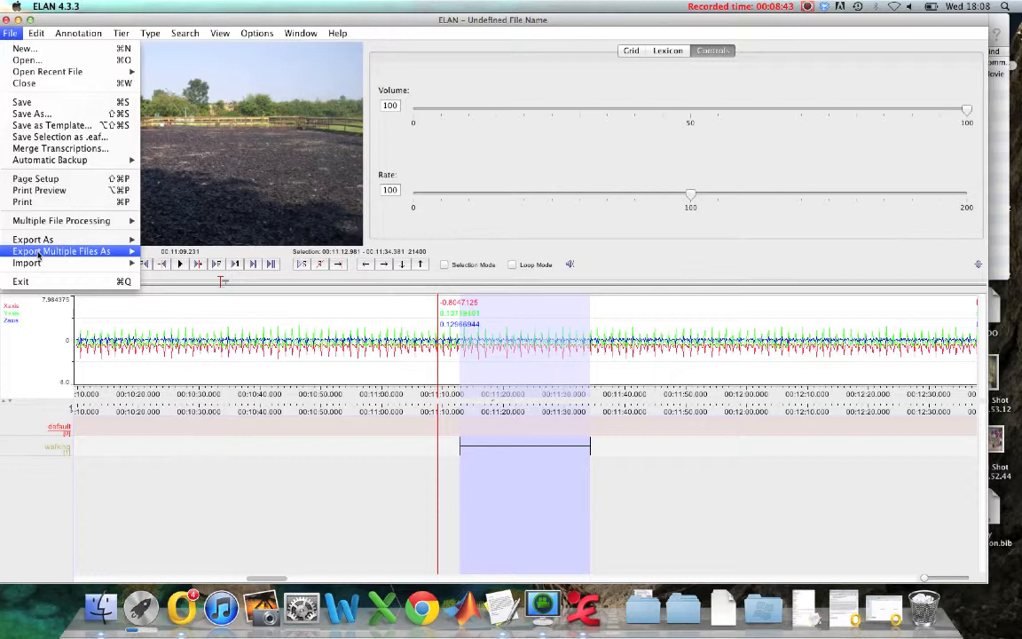
mouse_move(38, 255)
click(807, 6)
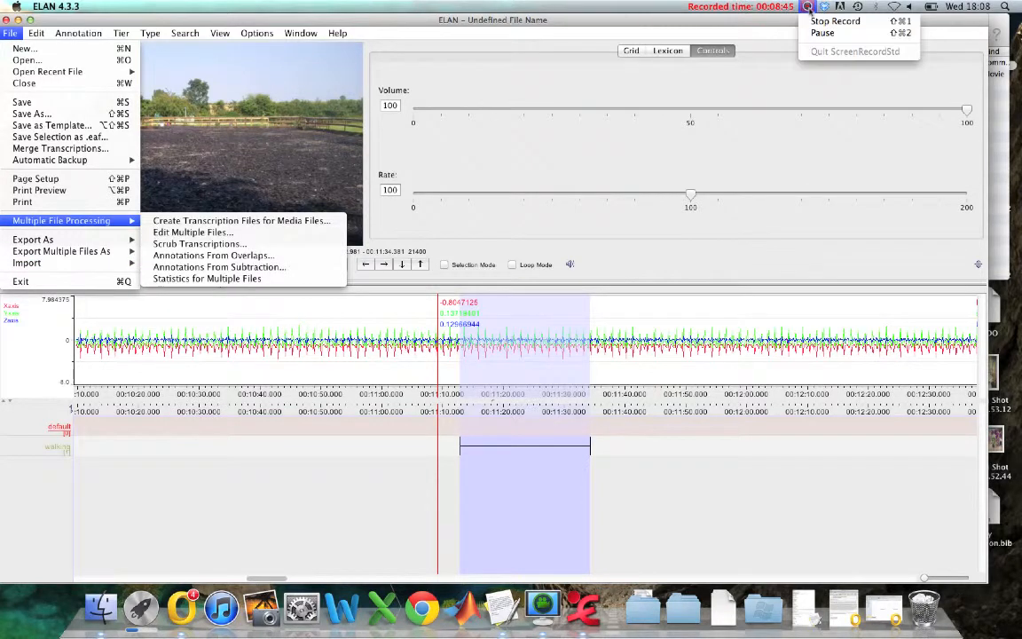